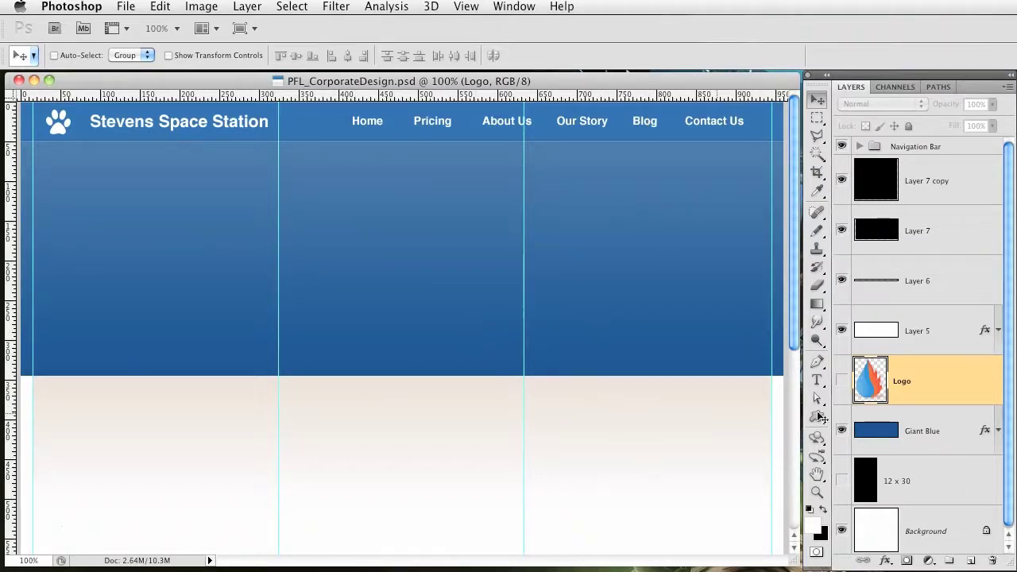
Show the Logo layer so the flame-and-drop graphic appears in the blue header
click(842, 381)
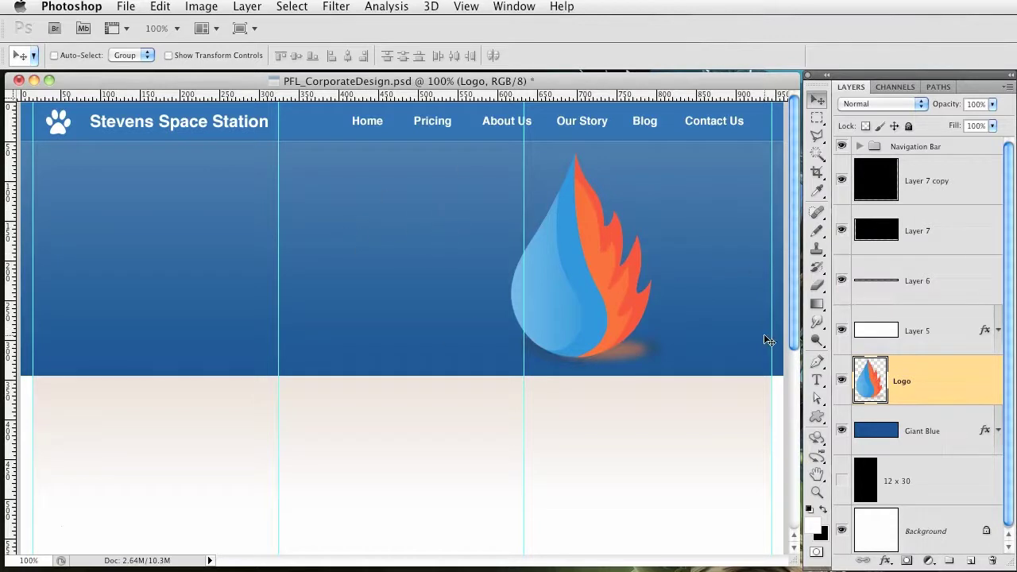
Add a new empty layer above the Giant Blue layer
click(926, 424)
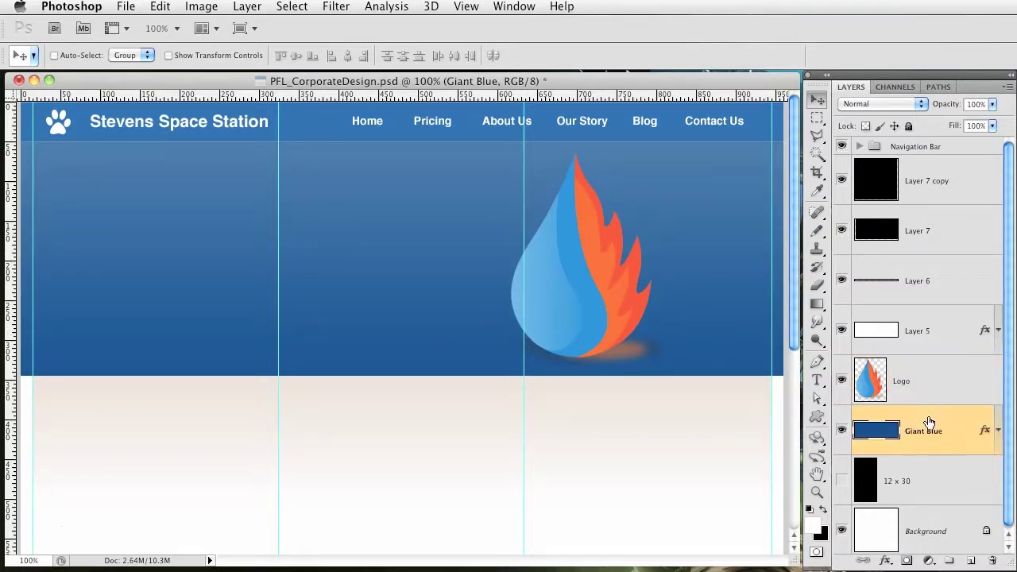
click(971, 561)
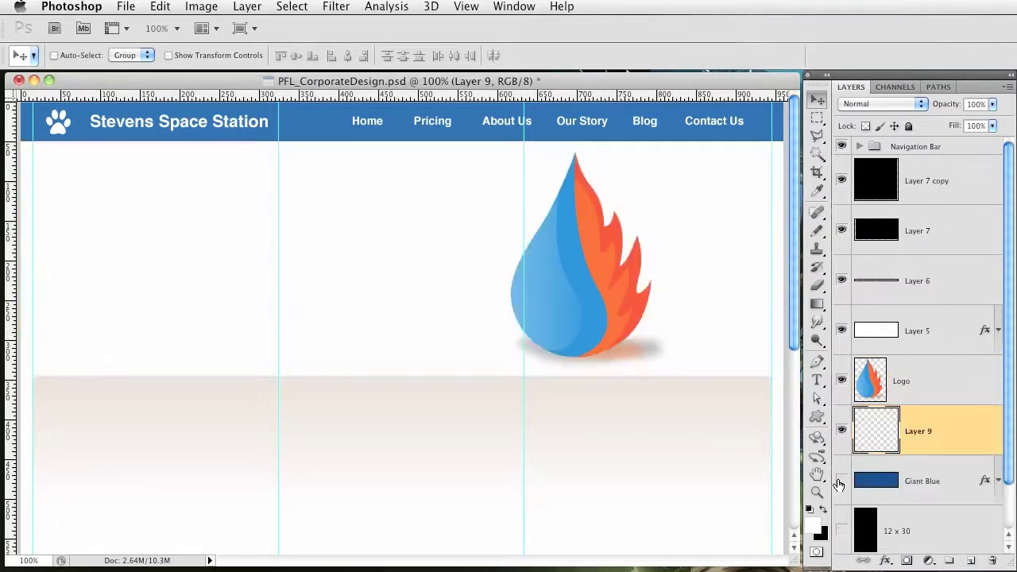
click(841, 480)
click(841, 480)
Paint a soft white 500 px glow with 0% hardness behind the logo
mouse_move(816, 231)
mouse_down()
mouse_move(874, 252)
mouse_move(878, 228)
mouse_up()
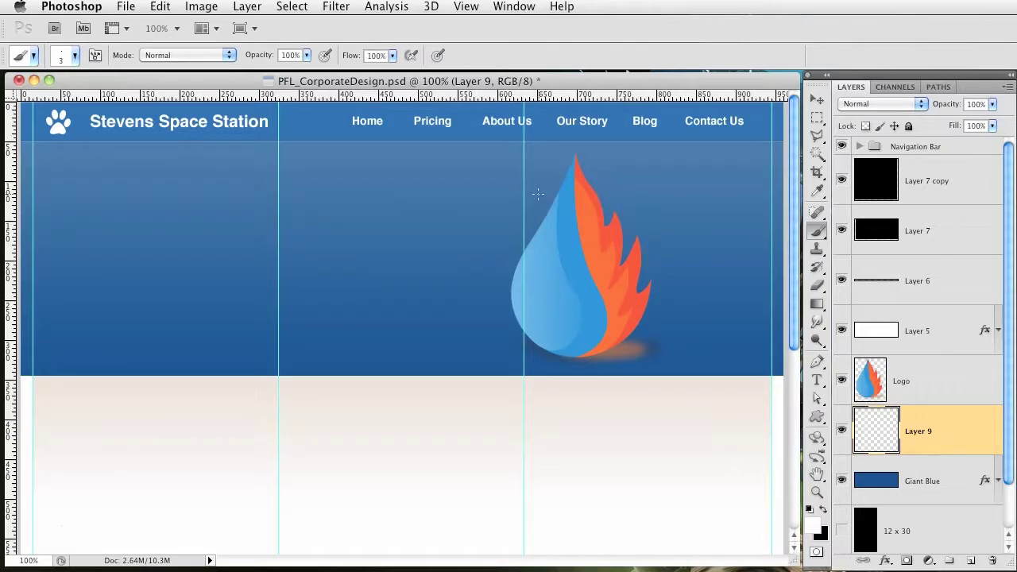
key(bracketright)
key(bracketright)
key(bracketright)
key(bracketright)
key(bracketright)
key(bracketright)
key(bracketright)
key(bracketright)
key(bracketright)
key(bracketright)
key(bracketright)
key(bracketright)
key(bracketright)
key(bracketright)
key(bracketright)
key(bracketright)
key(bracketright)
key(bracketright)
key(bracketright)
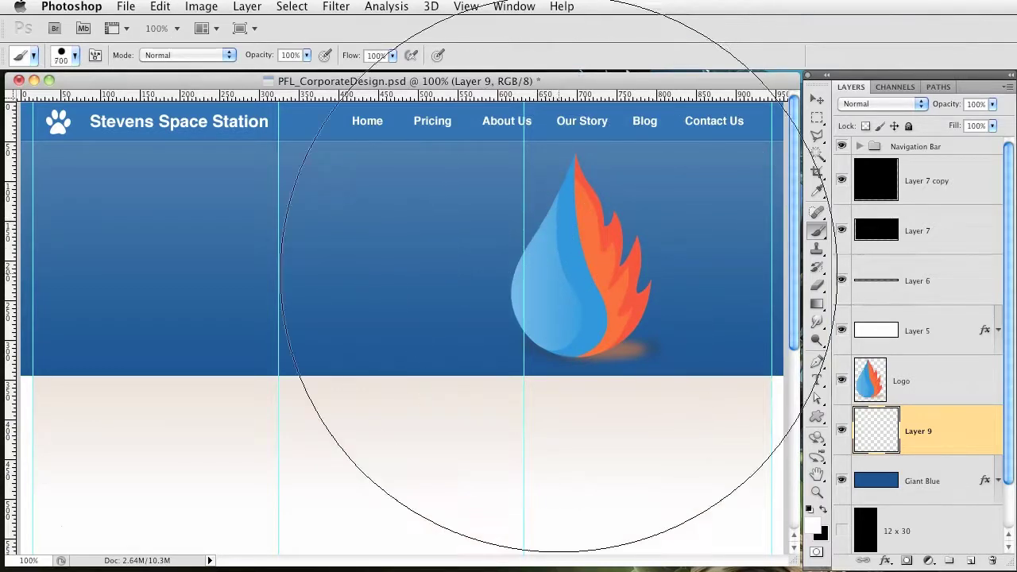
key(bracketleft)
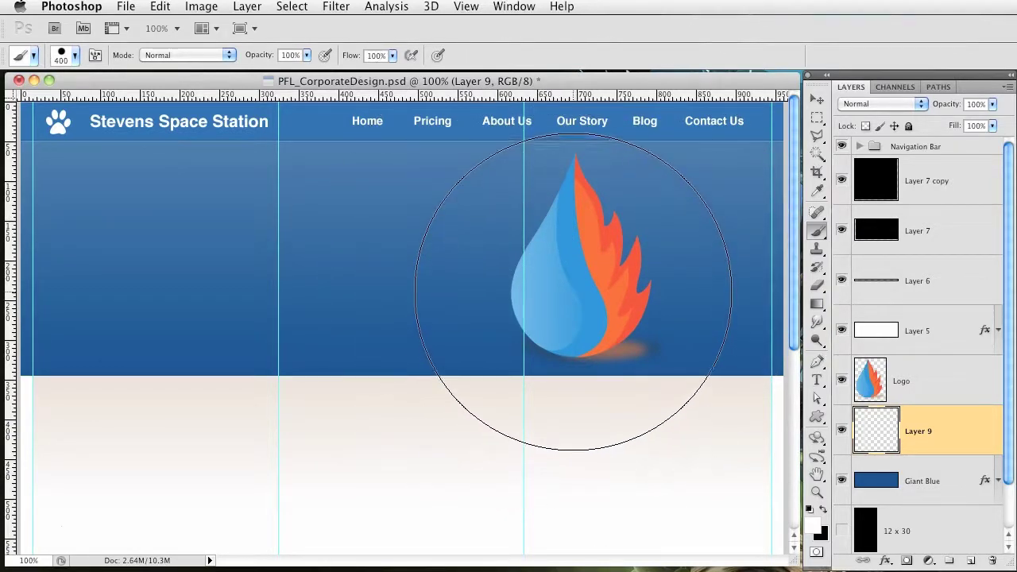
click(572, 298)
key(super+z)
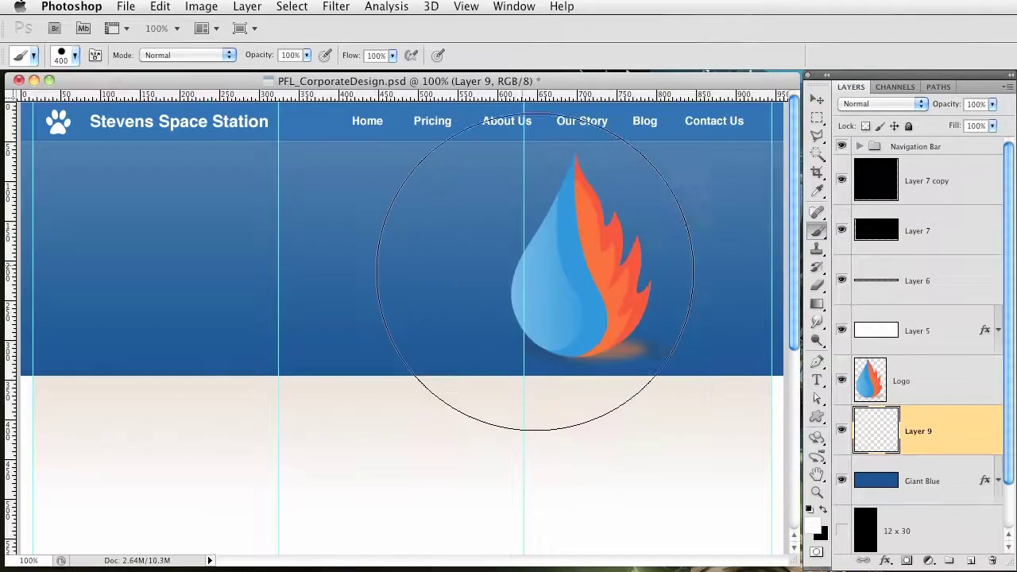
right_click(532, 274)
drag(566, 329, 529, 330)
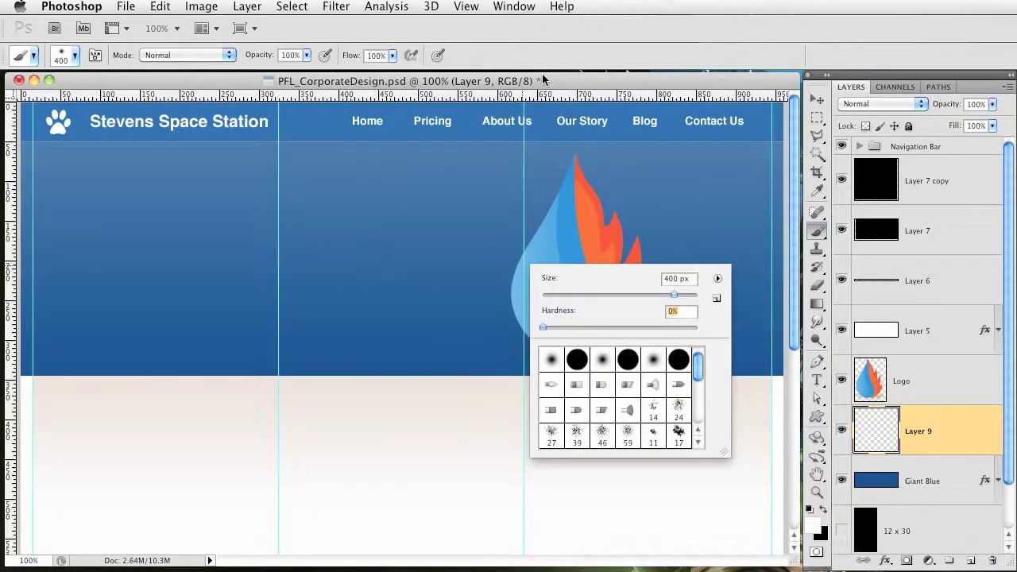
key(Return)
key(bracketright)
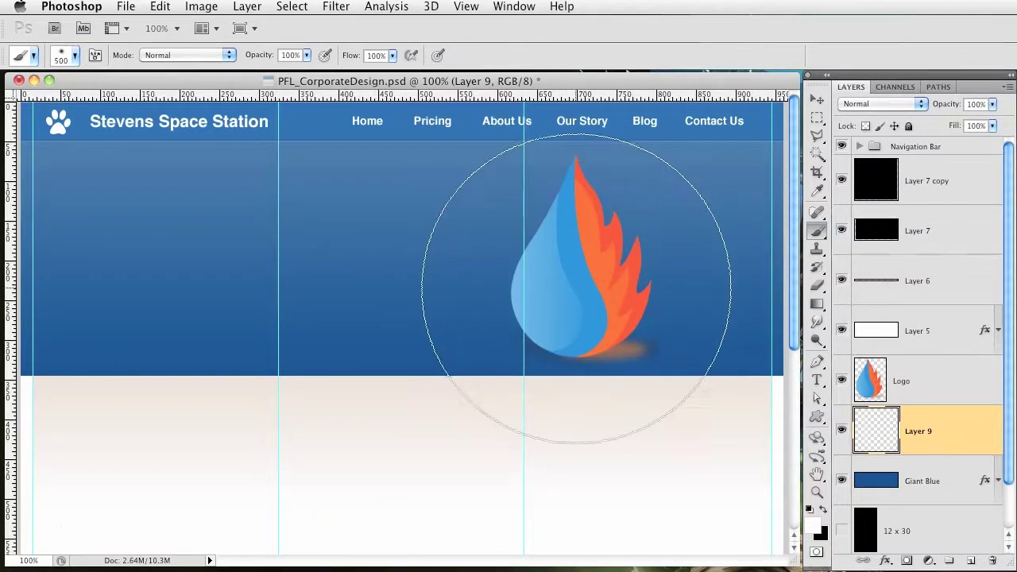
click(569, 270)
key(super+z)
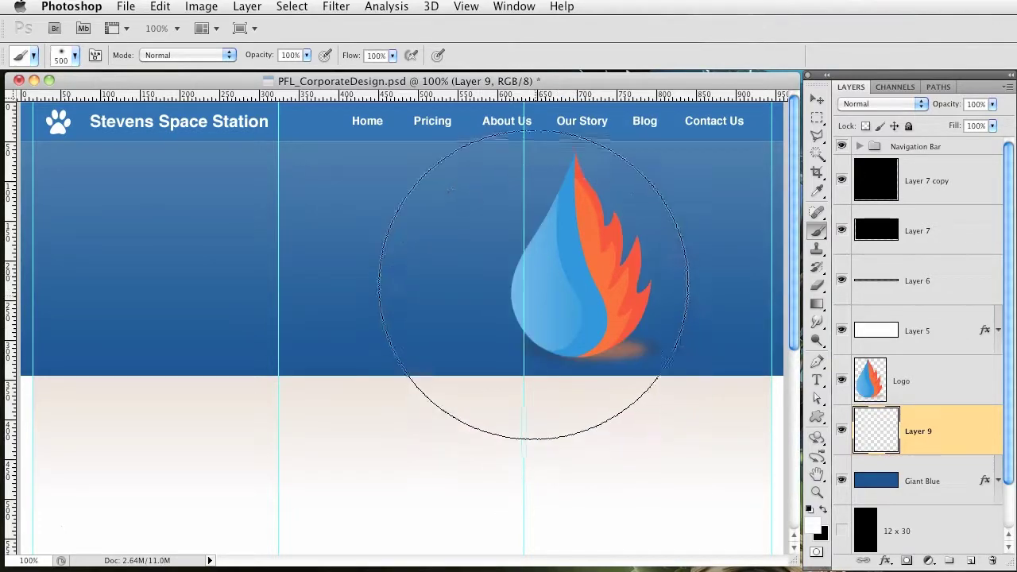
click(473, 248)
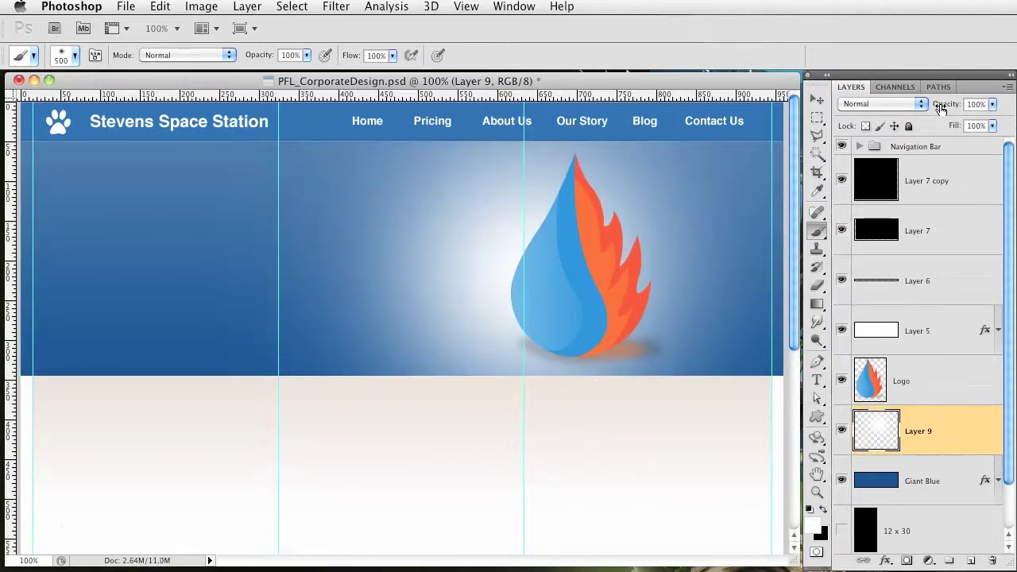
Lower the white glow layer's opacity to about 40%
drag(941, 104, 901, 104)
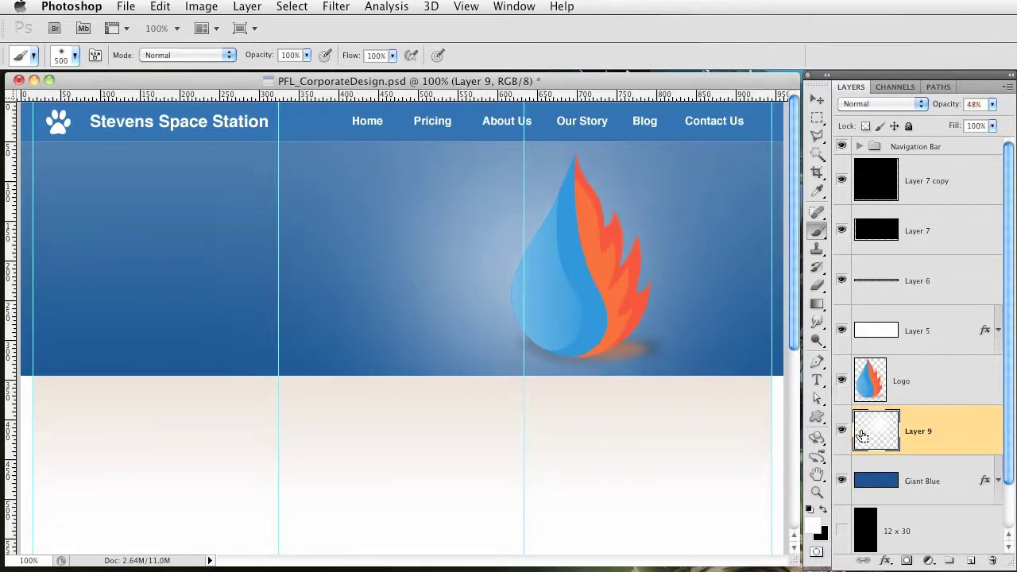
super+click(879, 480)
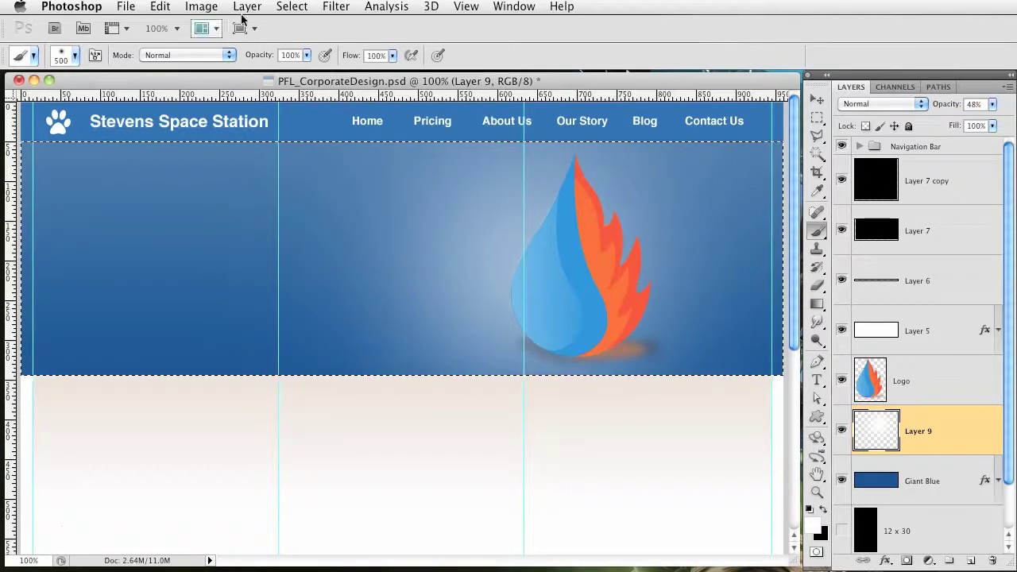
click(292, 7)
click(326, 70)
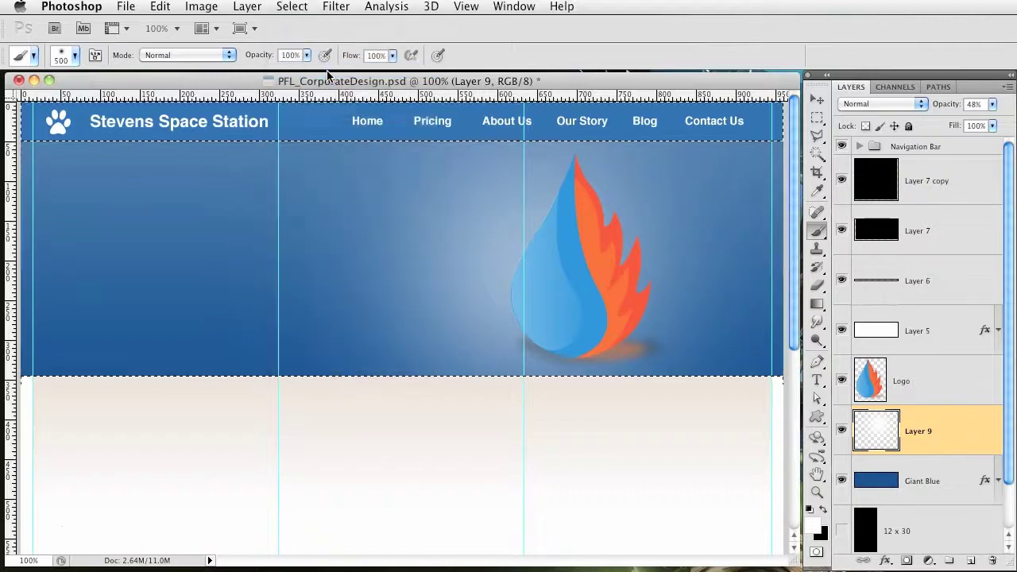
key(super+h)
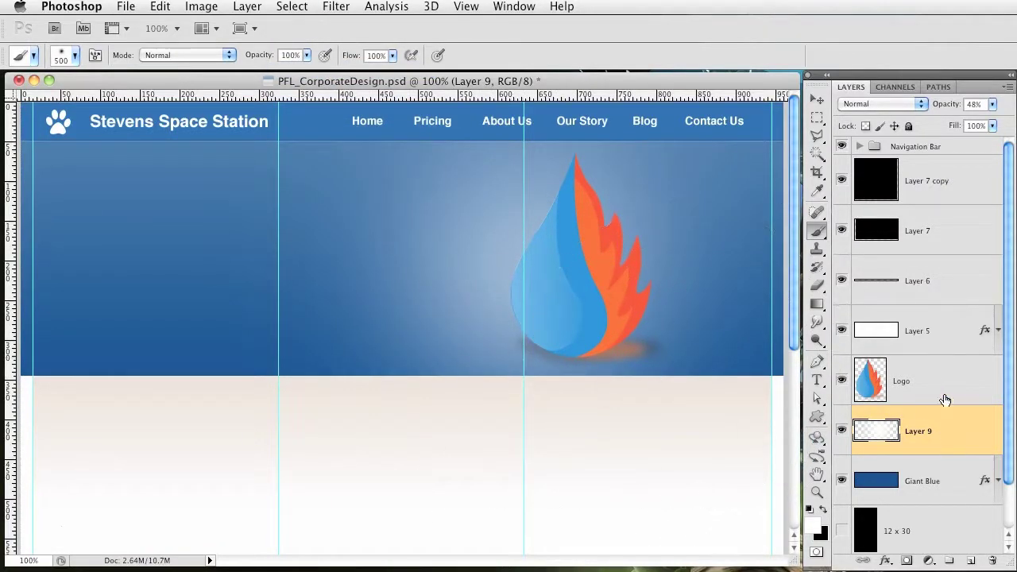
drag(944, 106, 940, 106)
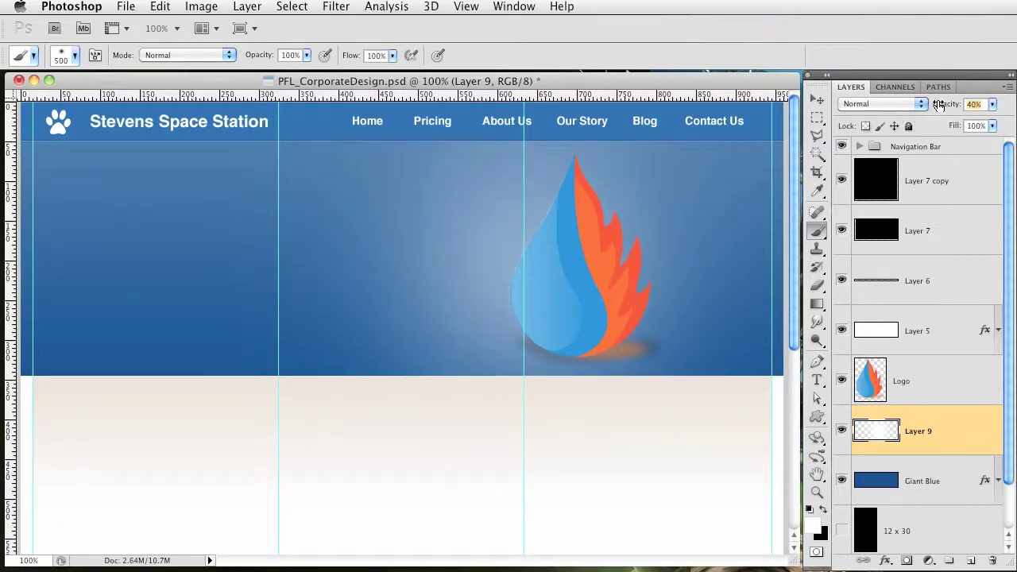
click(971, 560)
Paint a soft 250 px yellow (fff000) glow behind the logo on the new layer
click(813, 525)
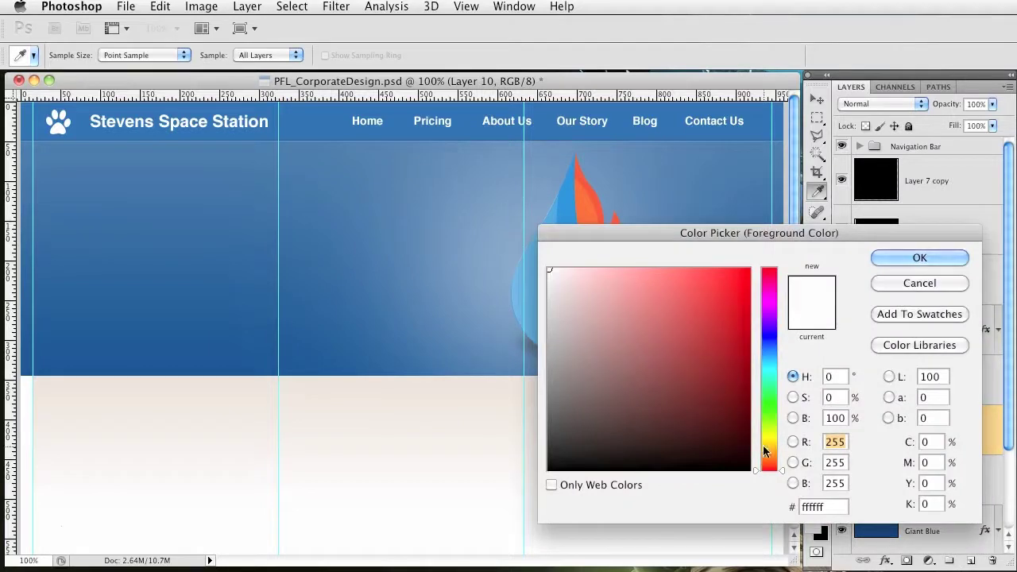
drag(764, 451, 764, 439)
mouse_move(665, 341)
mouse_down()
mouse_move(714, 282)
mouse_move(749, 270)
mouse_up()
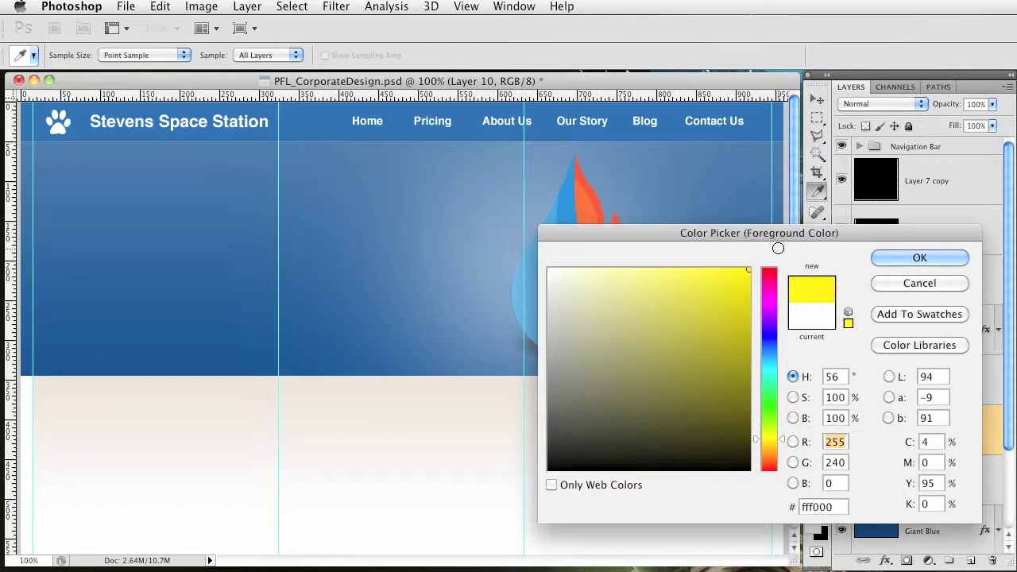
click(919, 258)
key(b)
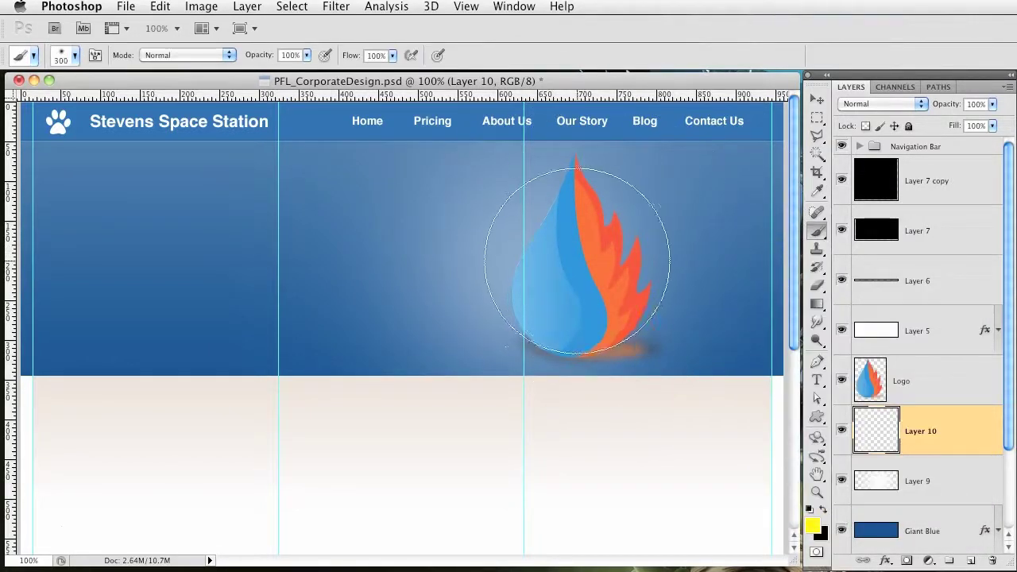
key(bracketleft)
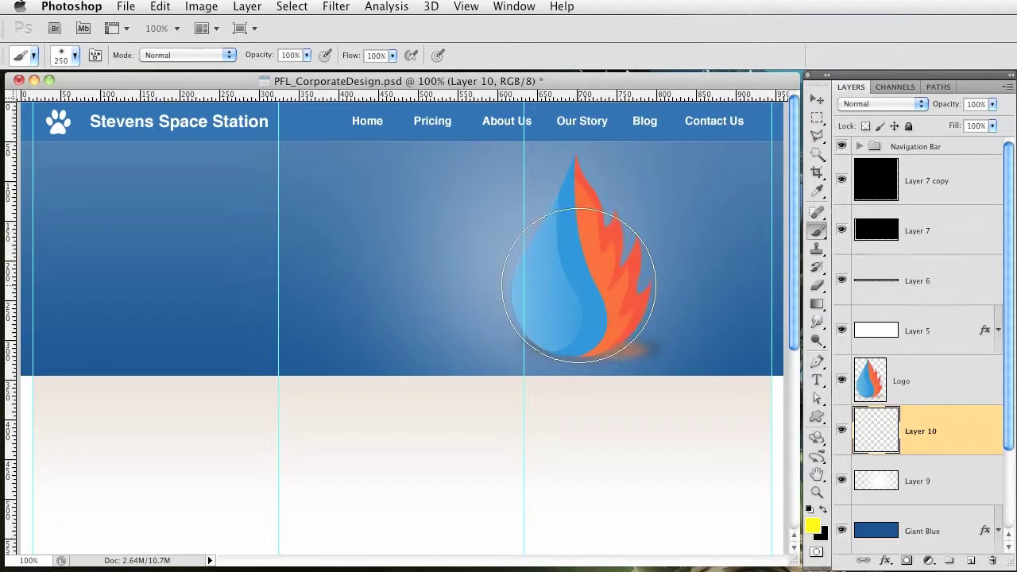
click(579, 284)
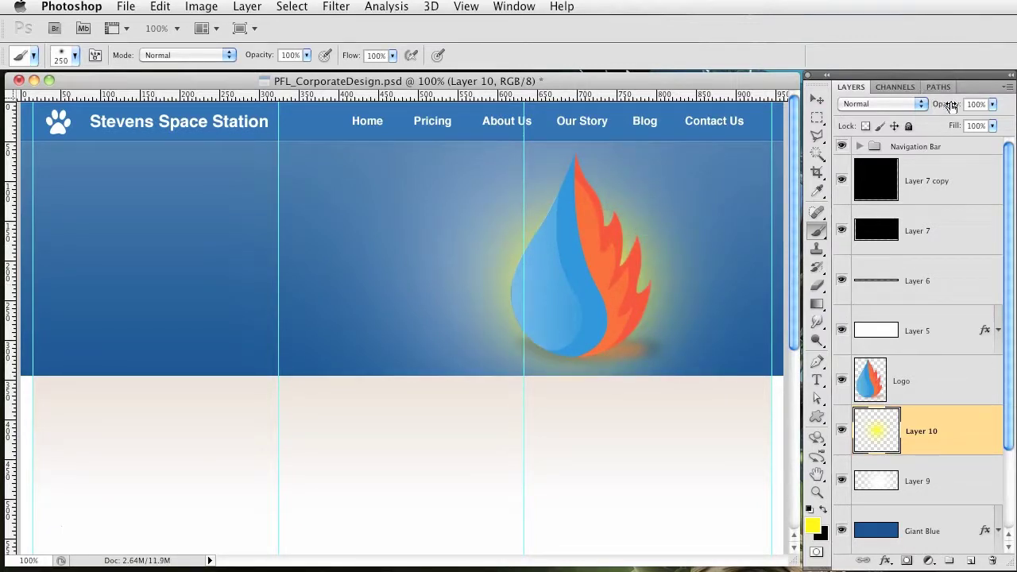
Fade the yellow glow layer to 44% opacity
drag(951, 106, 911, 104)
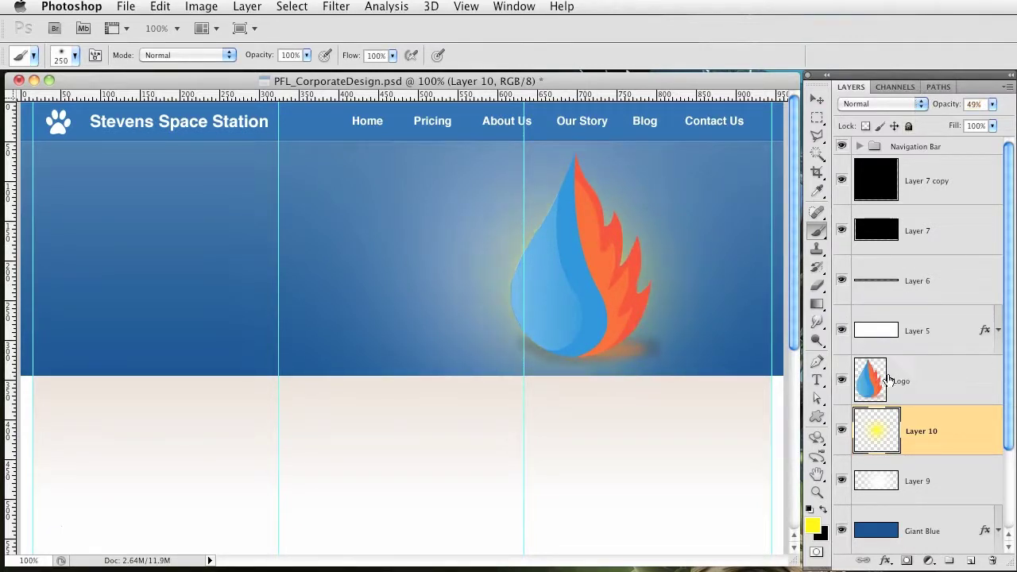
click(842, 430)
click(843, 429)
drag(946, 112, 937, 111)
Group Layer 9, Logo and Layer 10 into a group named 'Middle Image'
click(938, 484)
shift+click(941, 404)
key(super+g)
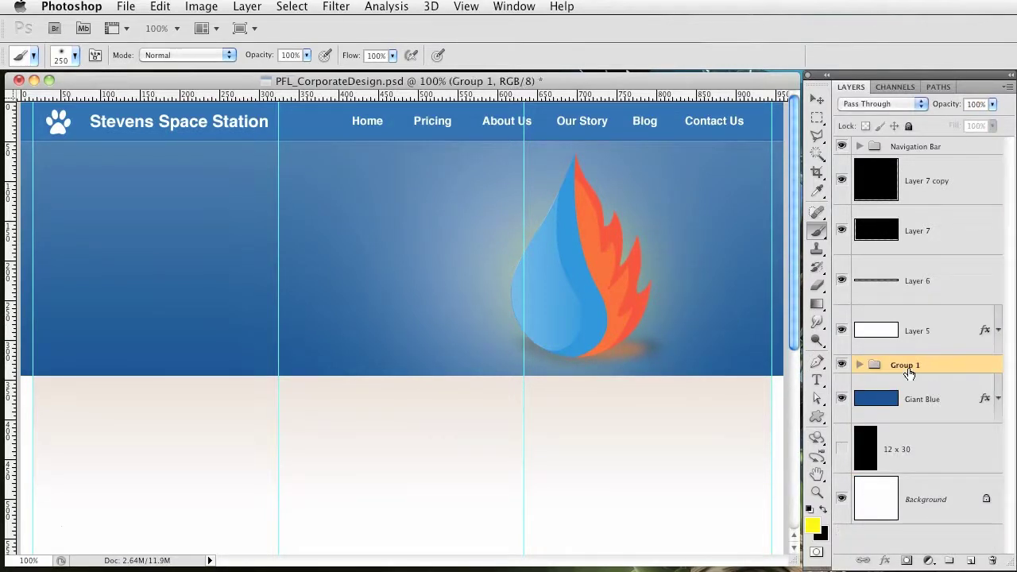
alt+double_click(909, 369)
text(Middle Image)
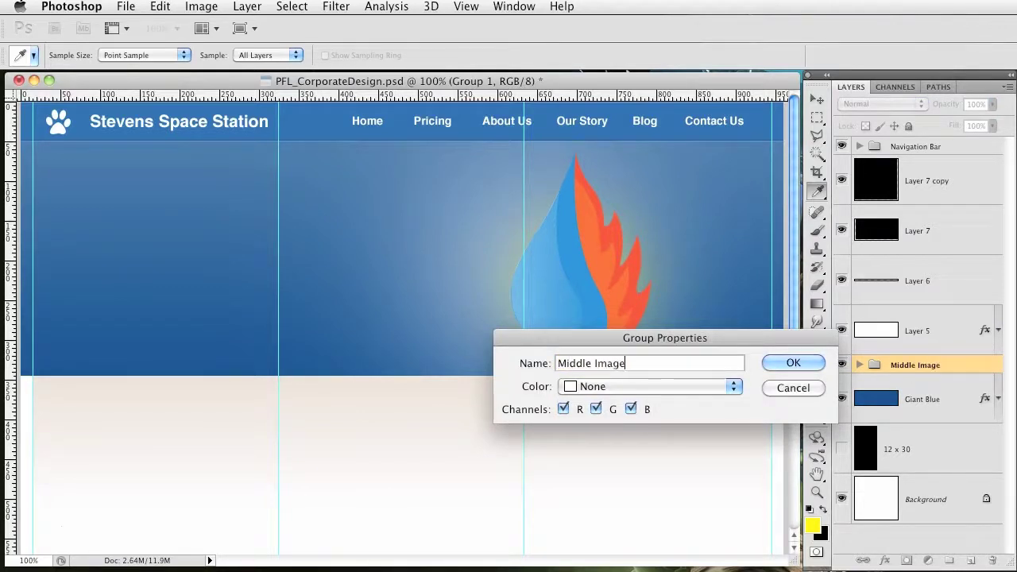
key(Return)
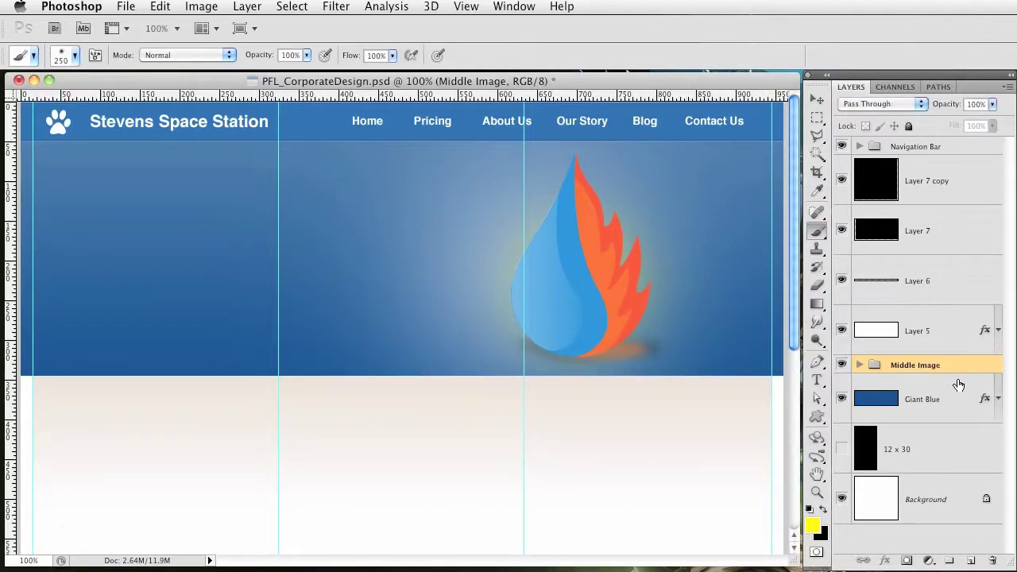
click(970, 561)
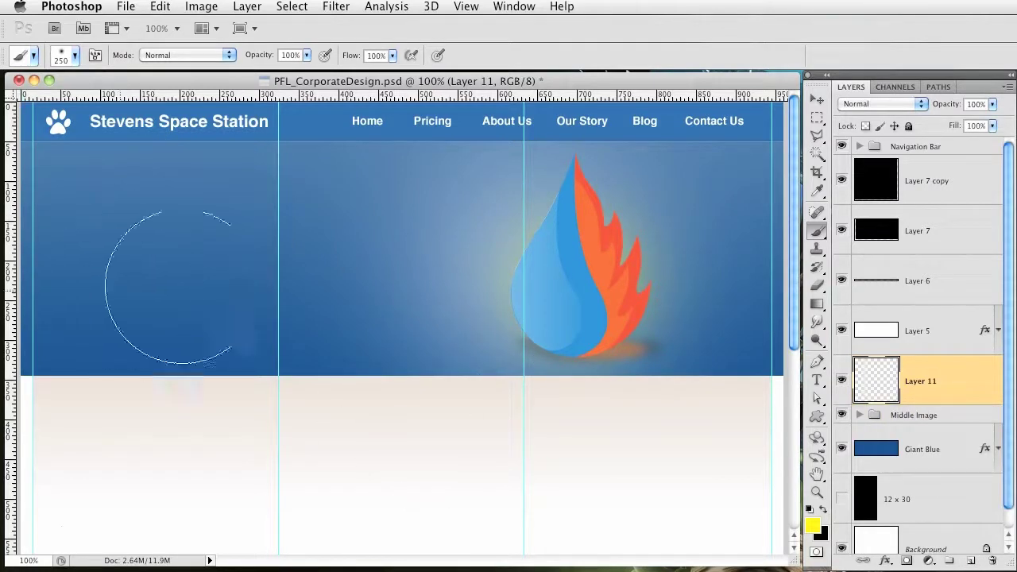
Create a text box in the hero's upper left reading 'Sample Header' in white
click(817, 380)
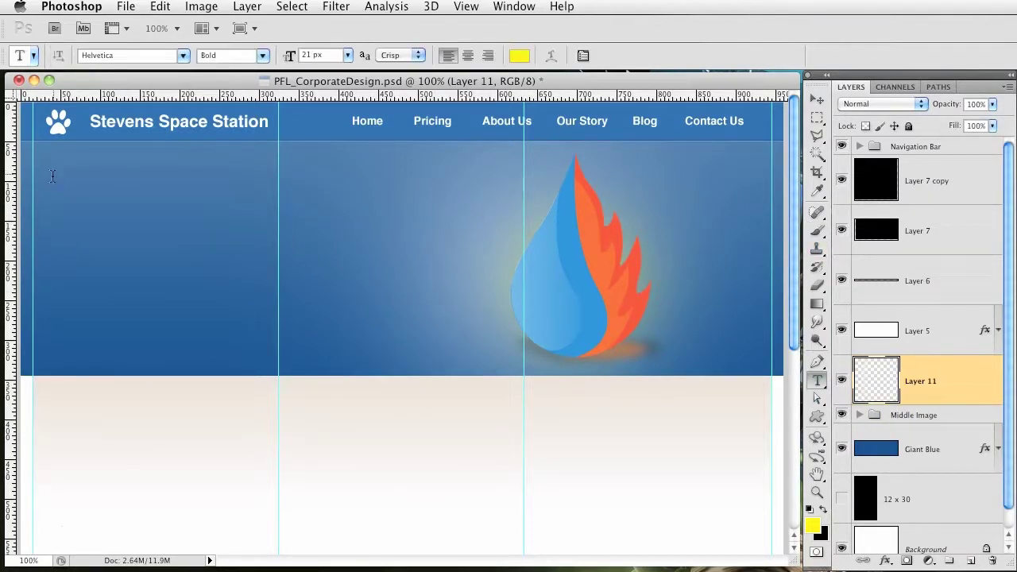
drag(45, 162, 476, 359)
text(Sample Header)
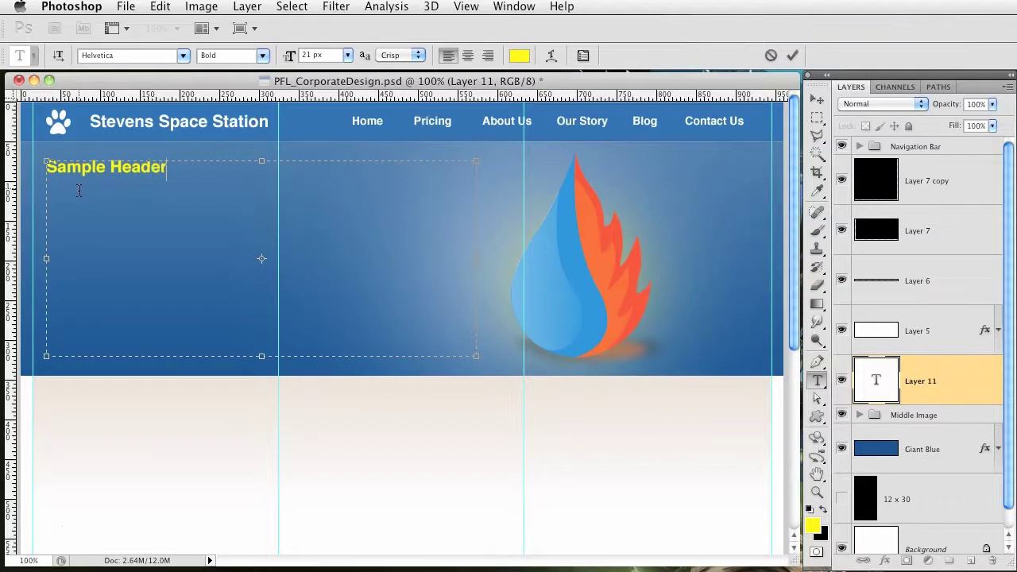
key(super+a)
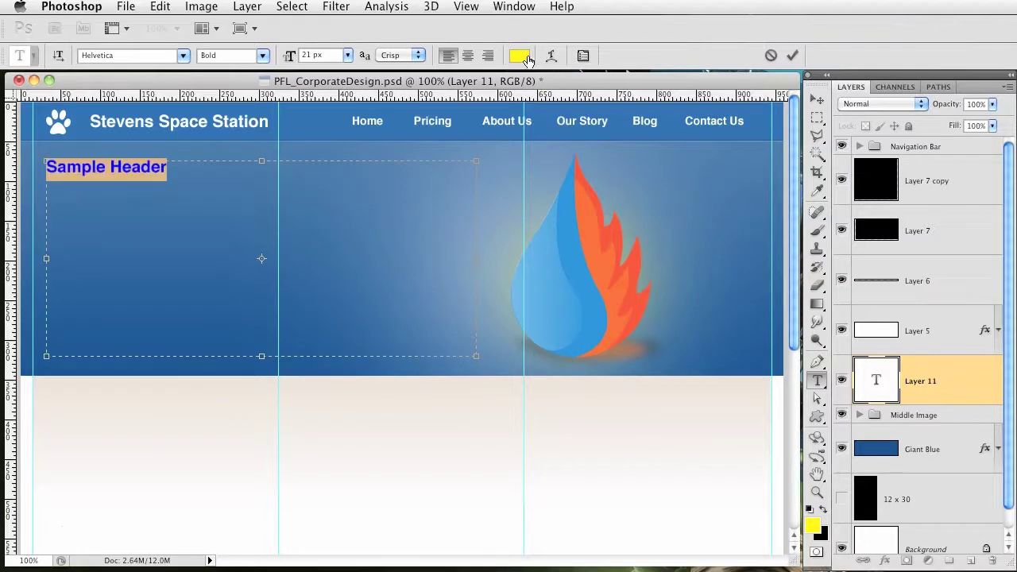
click(519, 55)
click(548, 270)
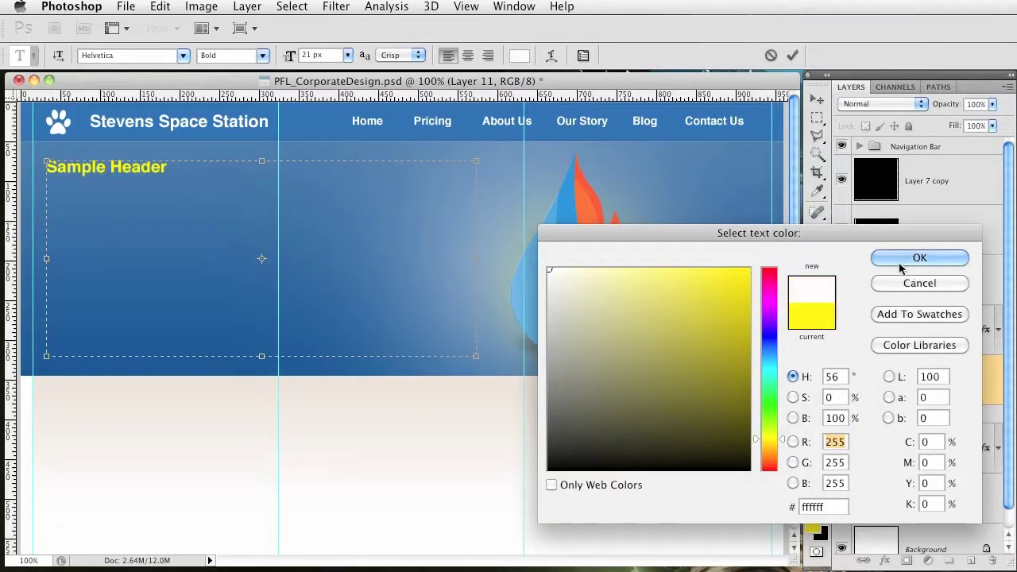
click(910, 261)
Add a second line reading 'sample text' below the header
click(214, 185)
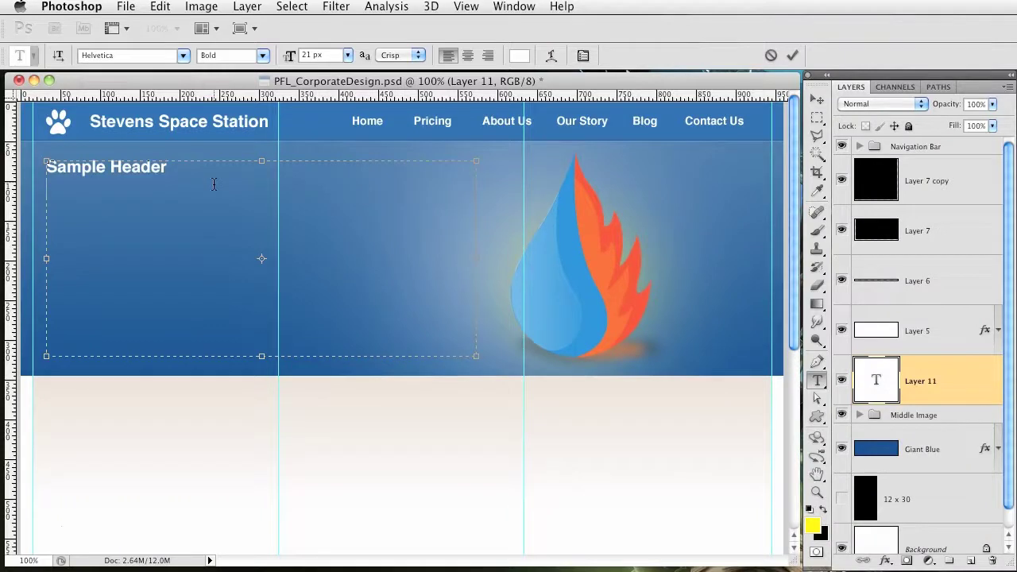
text(sample text)
key(ctrl+a)
click(153, 190)
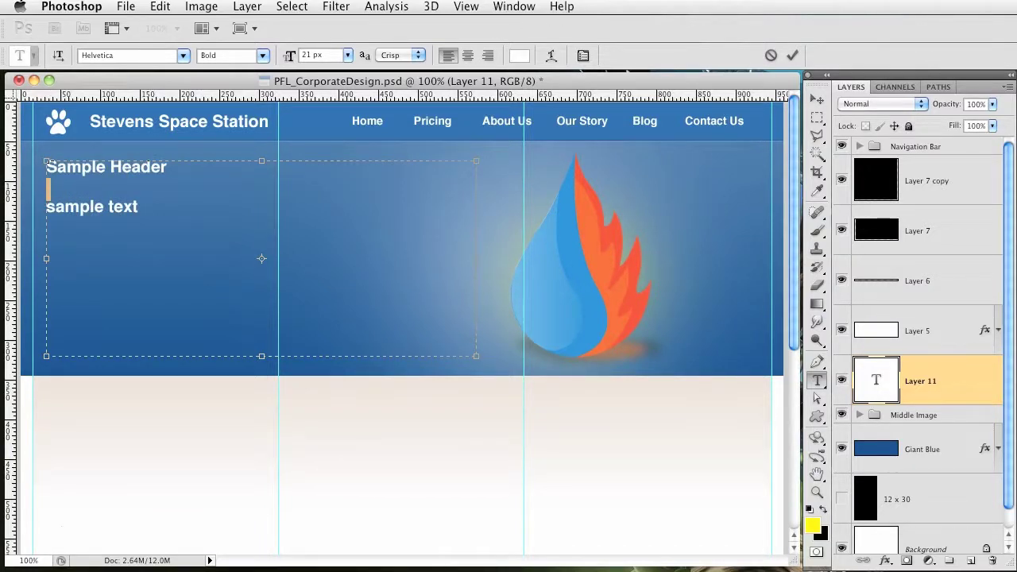
Tighten the leading and set the 'sample text' line to Regular 17 px
key(ctrl+t)
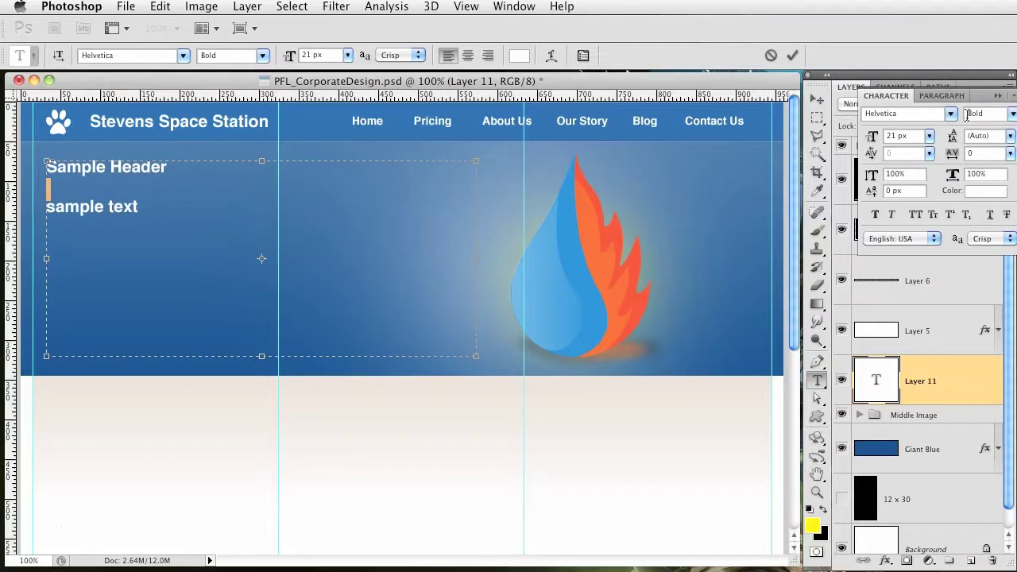
drag(952, 142, 955, 139)
drag(147, 191, 14, 194)
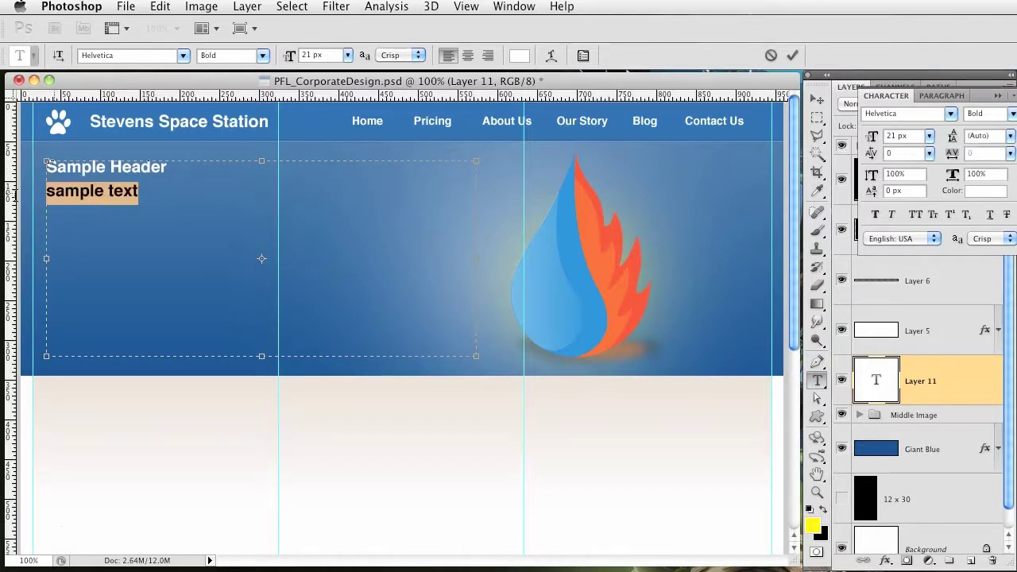
click(251, 57)
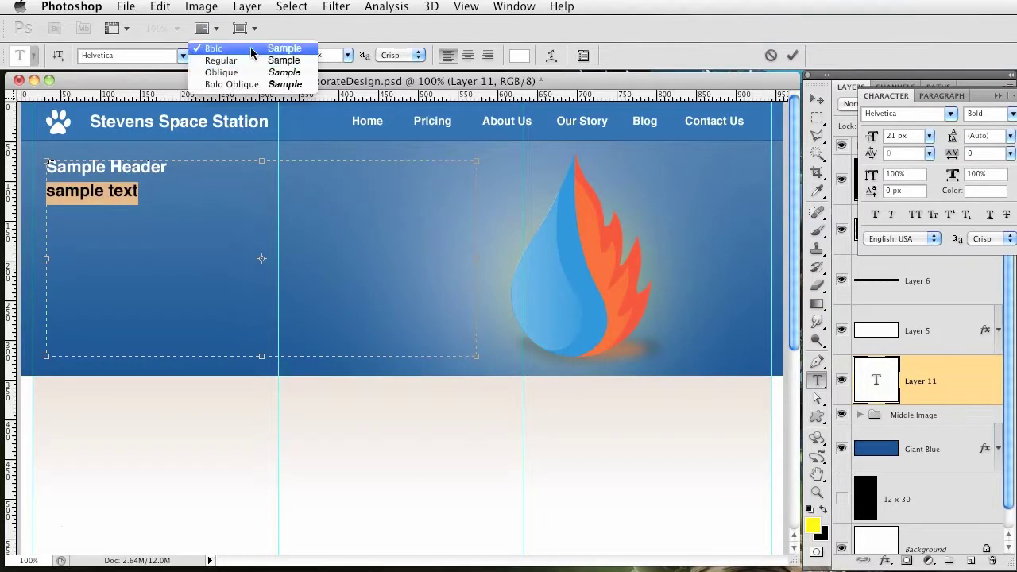
click(235, 50)
click(269, 60)
click(254, 59)
drag(295, 59, 292, 61)
click(124, 188)
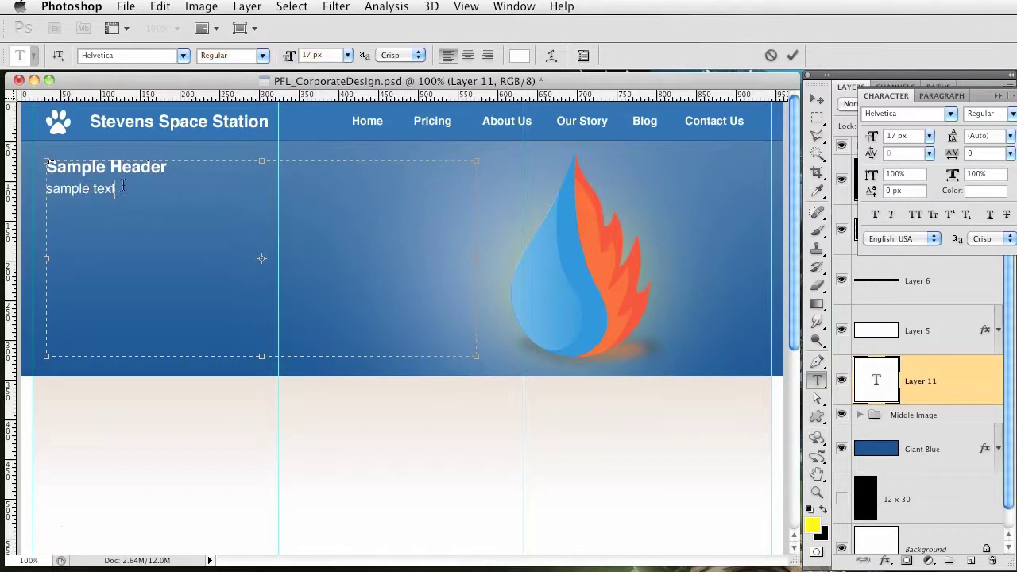
Capitalise the line so it reads 'Sample text'
click(51, 189)
key(shift+Right)
text(S)
click(144, 190)
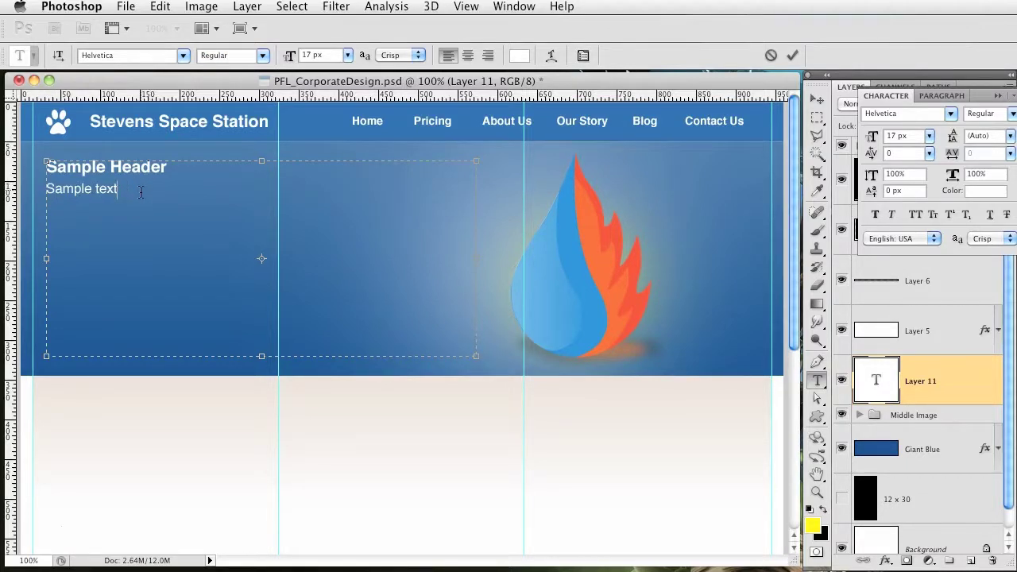
Copy 'Sample text' and paste several copies after it
drag(129, 190, 11, 191)
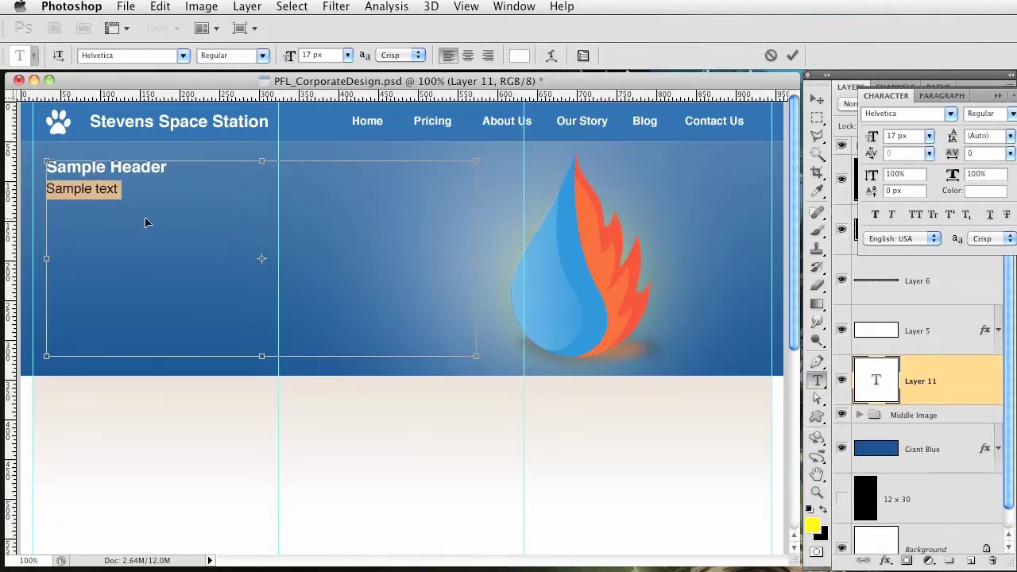
key(ctrl+c)
key(Right)
key(ctrl+v)
key(ctrl+v)
key(ctrl+v)
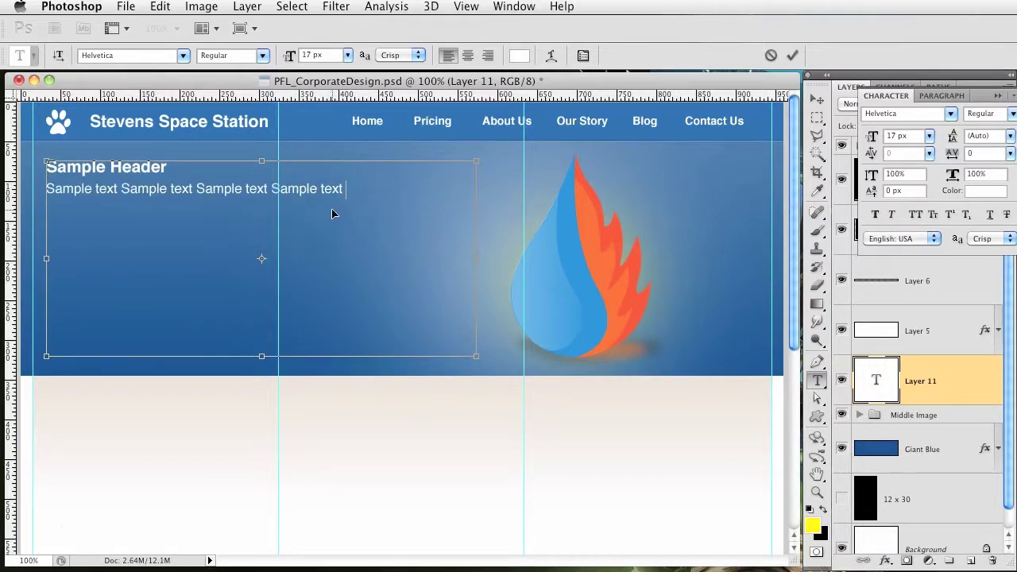
key(ctrl+v)
key(ctrl+v)
key(ctrl+v)
key(ctrl+v)
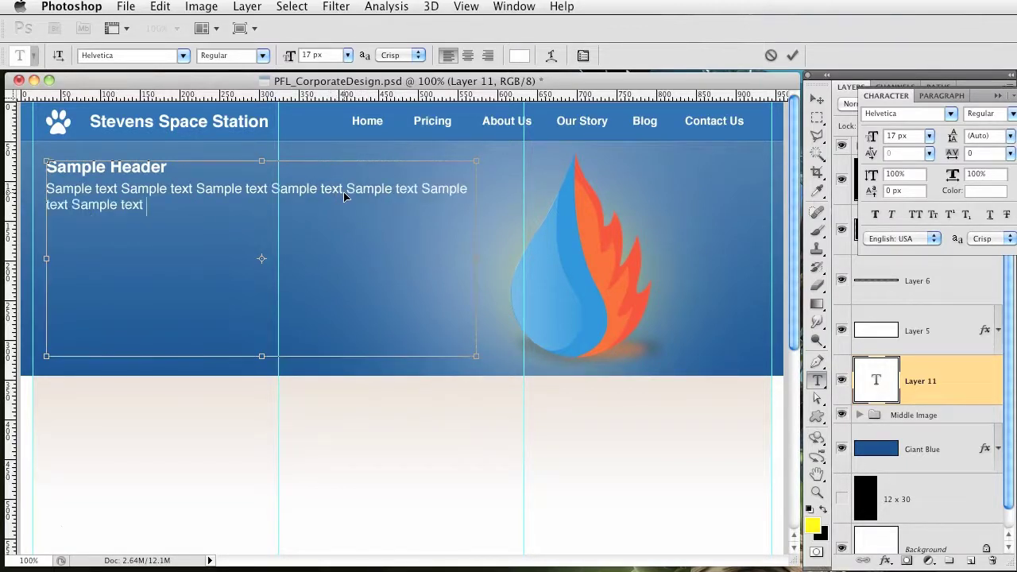
key(ctrl+v)
key(ctrl+v)
key(ctrl+v)
key(ctrl+v)
key(ctrl+v)
key(ctrl+v)
key(ctrl+v)
key(ctrl+v)
key(ctrl+v)
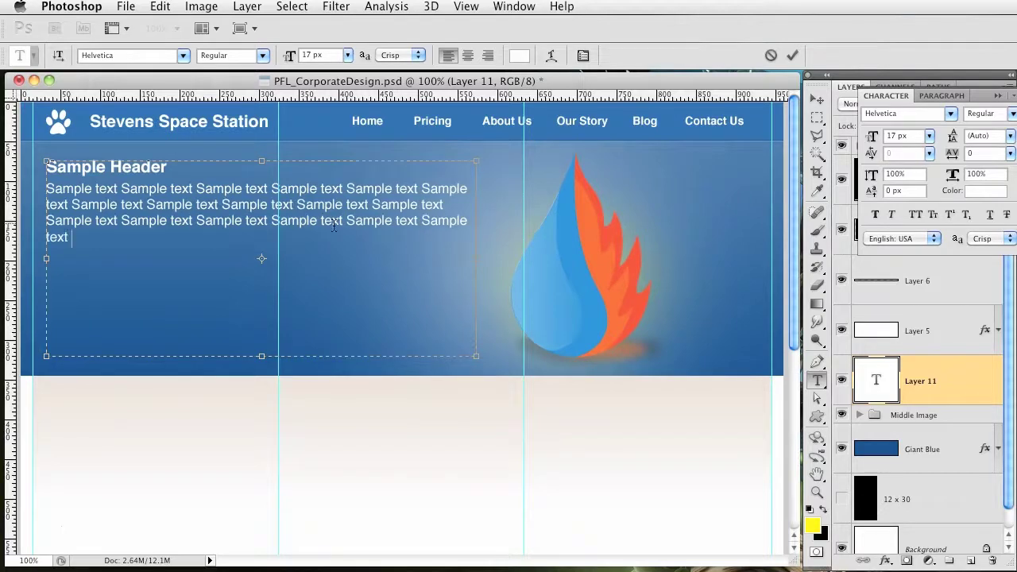
Paste more copies to fill about ten lines, trim the overflow and commit
shift+click(45, 205)
drag(9, 205, 9, 197)
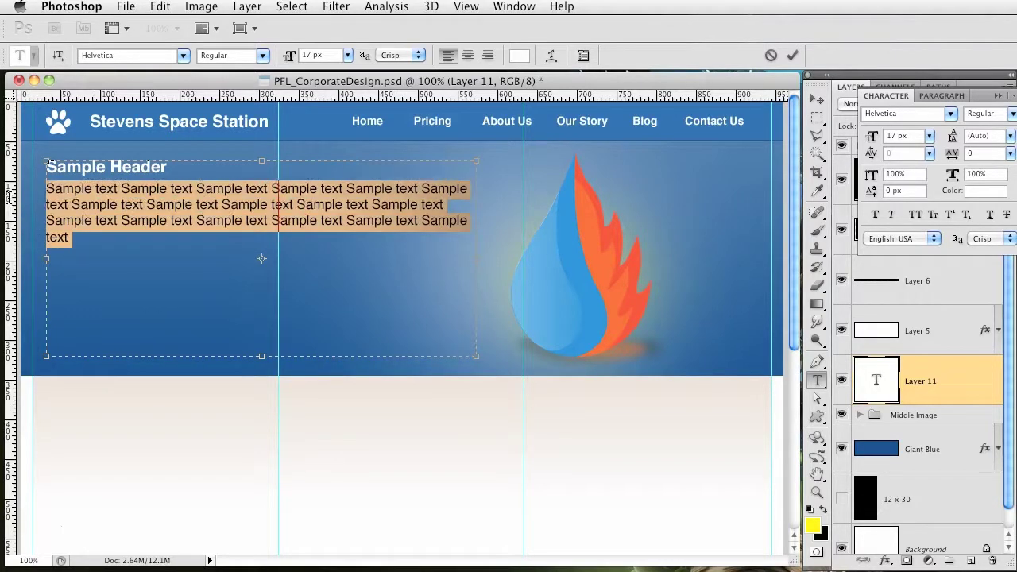
click(161, 236)
key(ctrl+v)
key(ctrl+v)
key(ctrl+v)
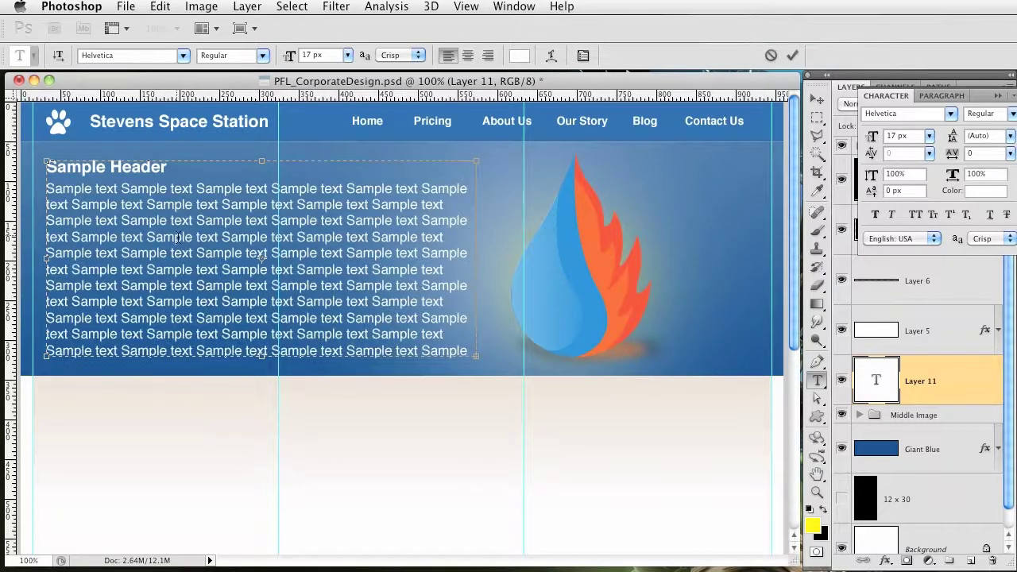
key(BackSpace)
key(BackSpace)
key(BackSpace)
key(BackSpace)
key(BackSpace)
key(BackSpace)
key(BackSpace)
key(BackSpace)
key(BackSpace)
key(BackSpace)
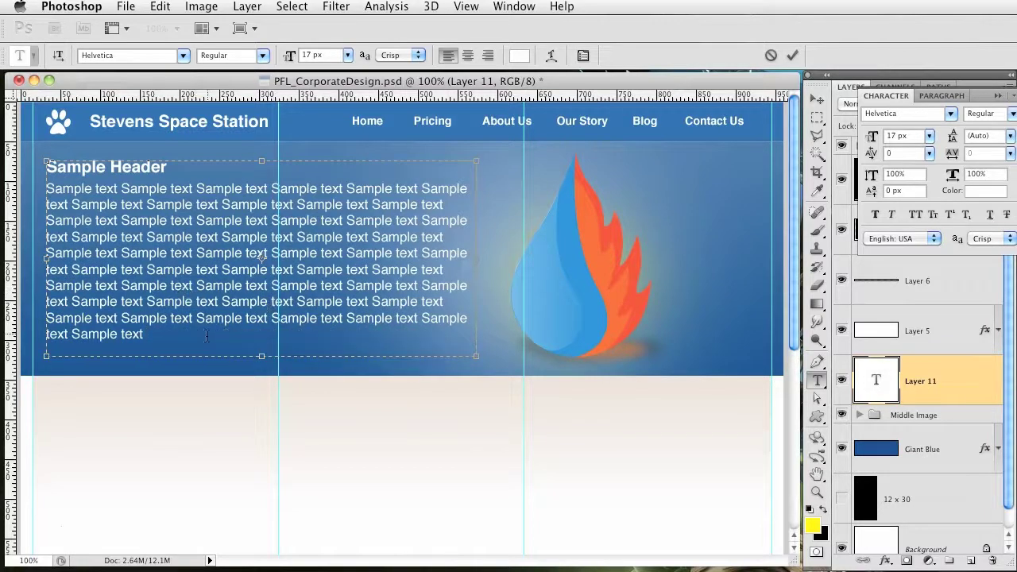
key(ctrl+Return)
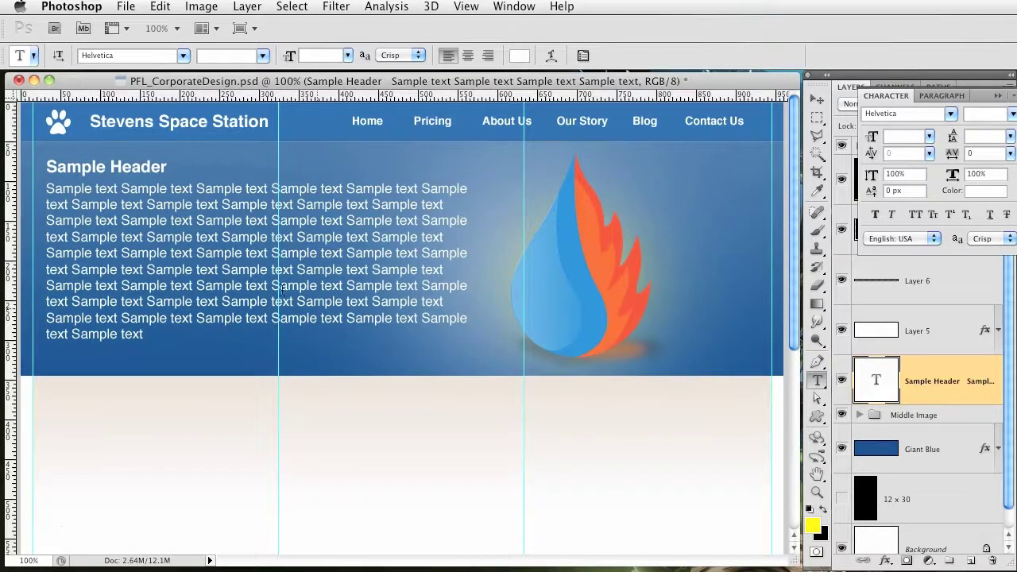
double_click(975, 404)
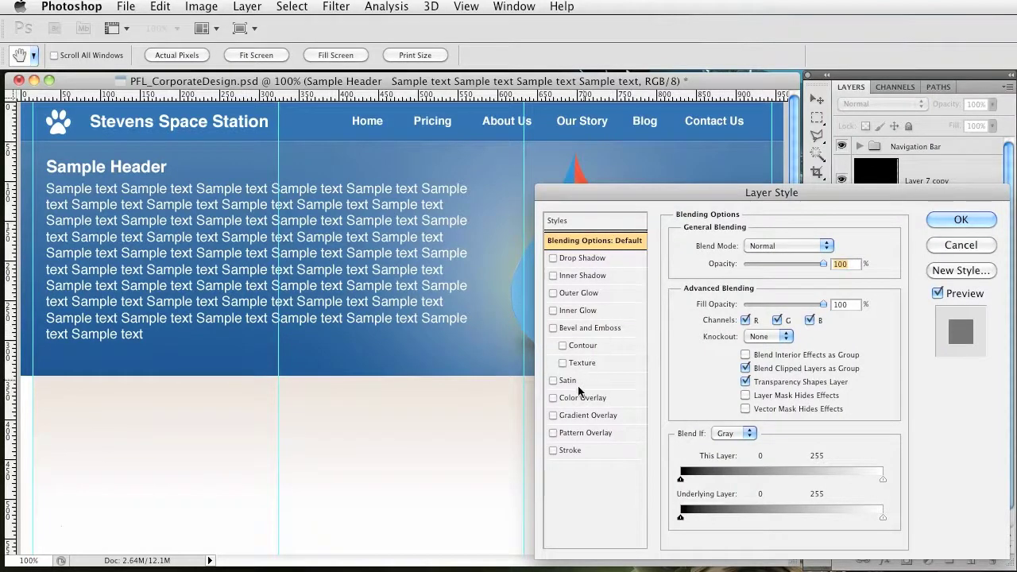
Add a drop shadow to the text layer with 1 px distance, 100% spread and 0 px size
click(552, 259)
click(588, 258)
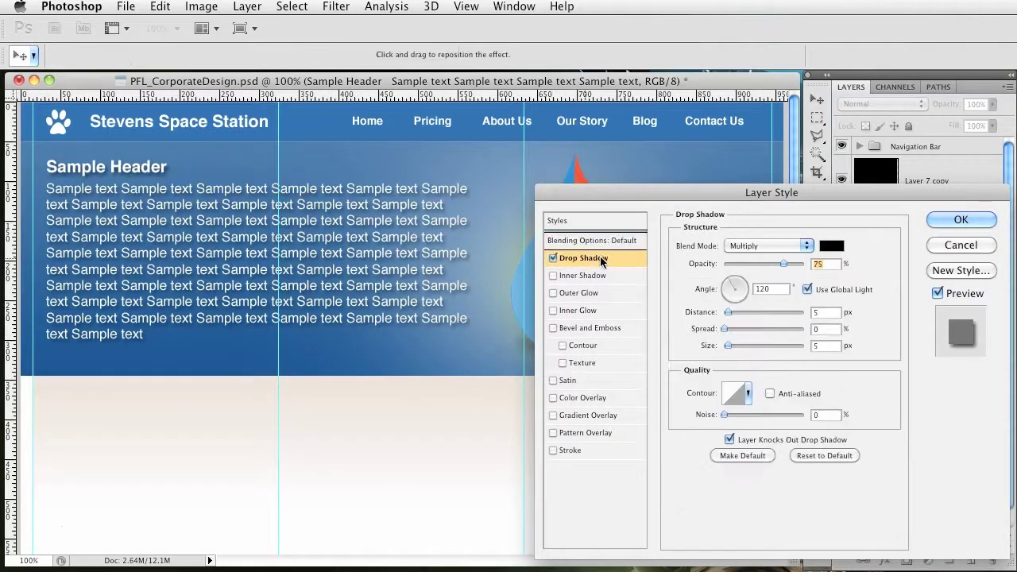
drag(795, 192, 781, 188)
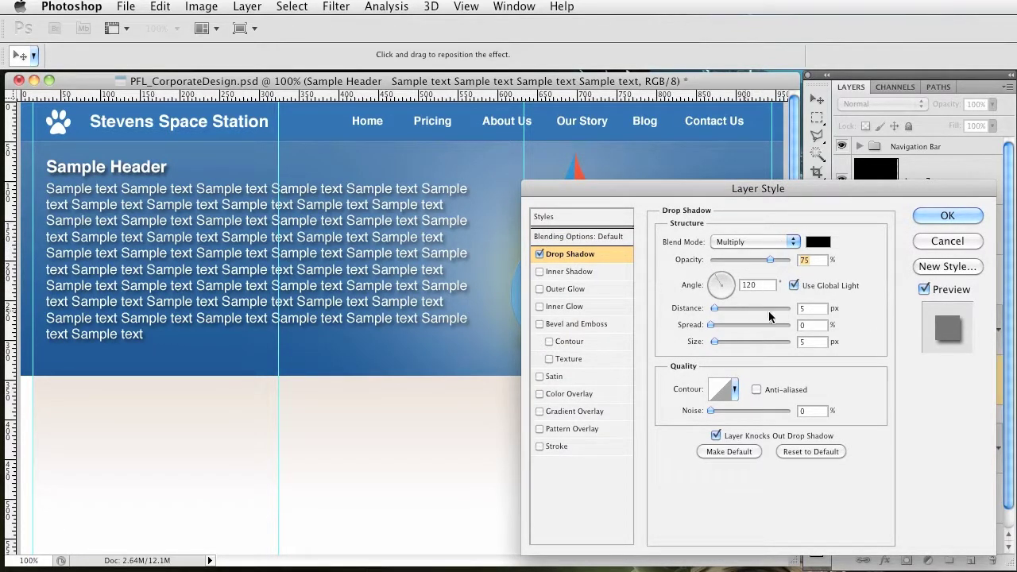
key(Tab)
key(Tab)
drag(714, 308, 832, 328)
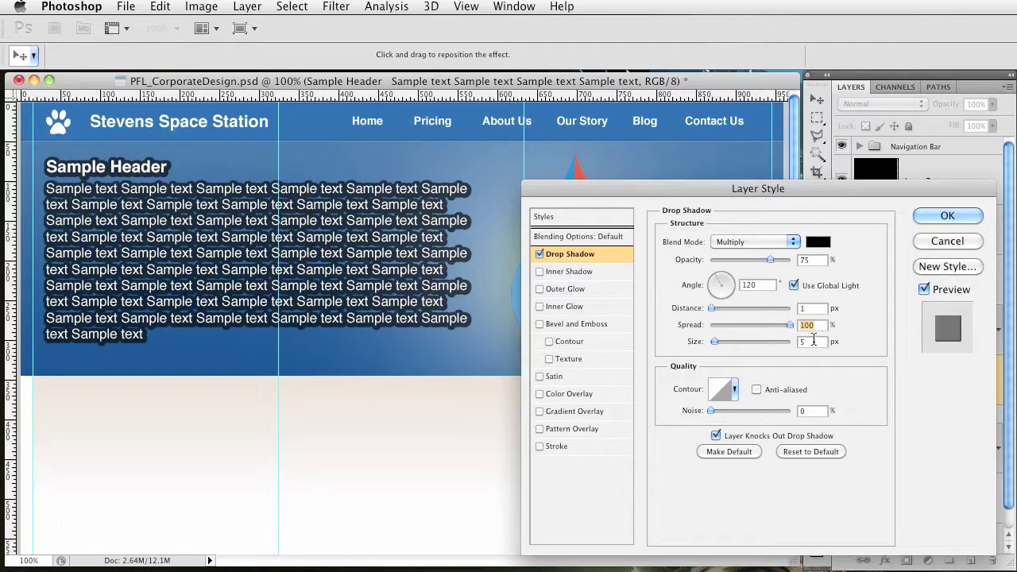
click(802, 342)
text(0)
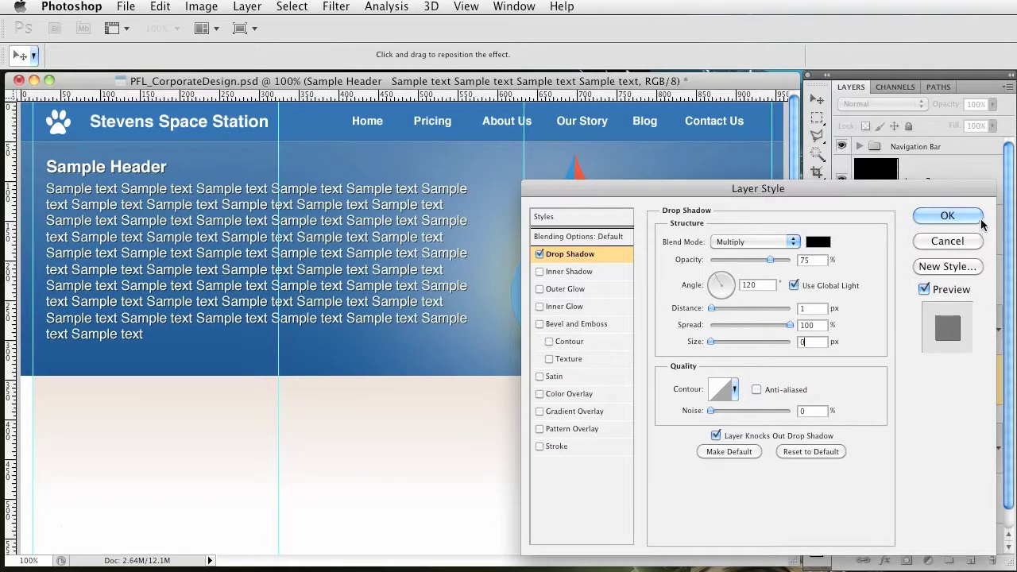
click(540, 254)
Apply the shadow and cut the paragraph to five lines by deleting from mid-line five onward
click(970, 220)
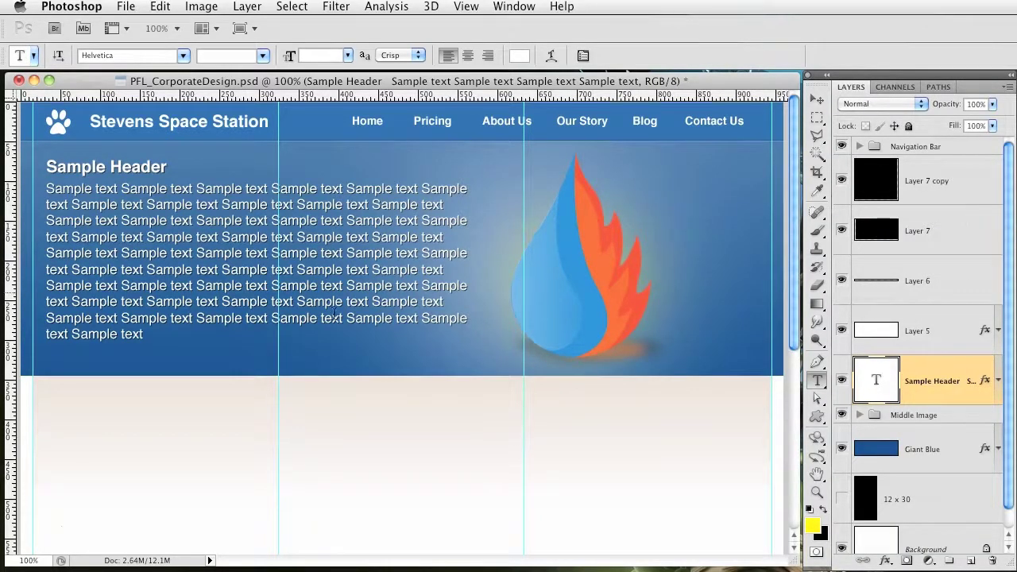
click(268, 259)
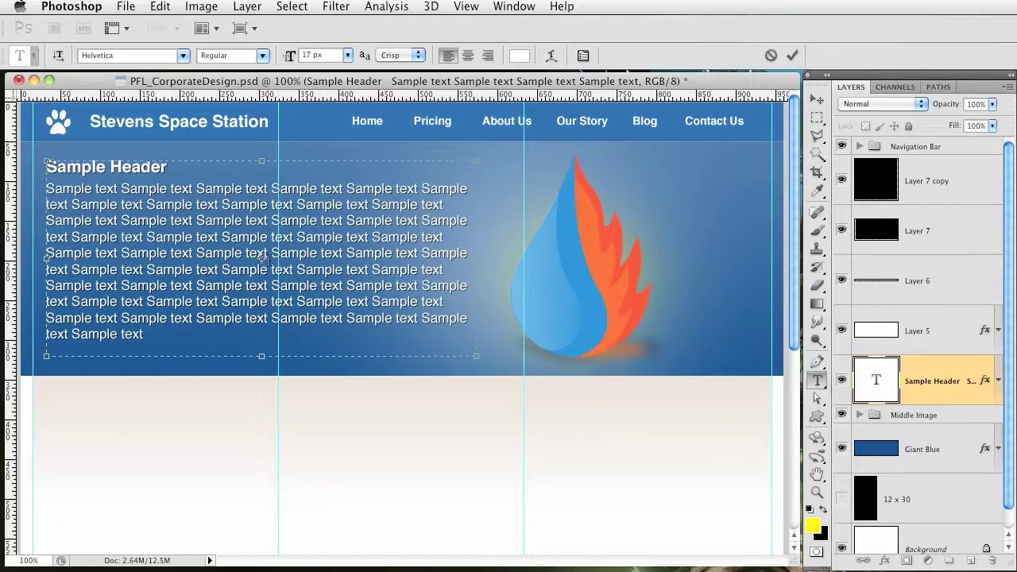
drag(268, 255, 462, 401)
key(BackSpace)
key(ctrl+Return)
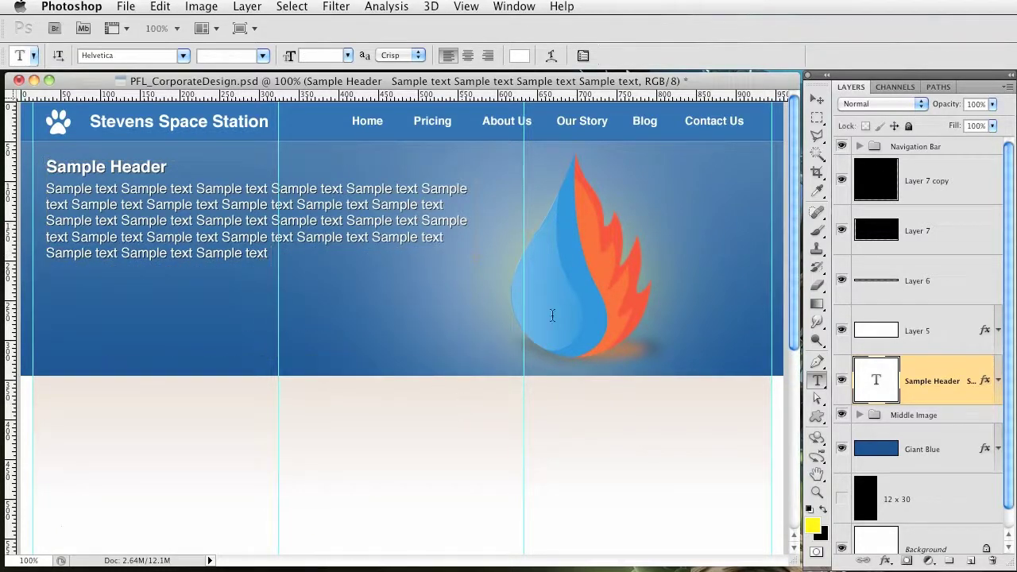
Move the text block down about 33 px, then nudge it up slightly
click(817, 98)
drag(276, 234, 277, 261)
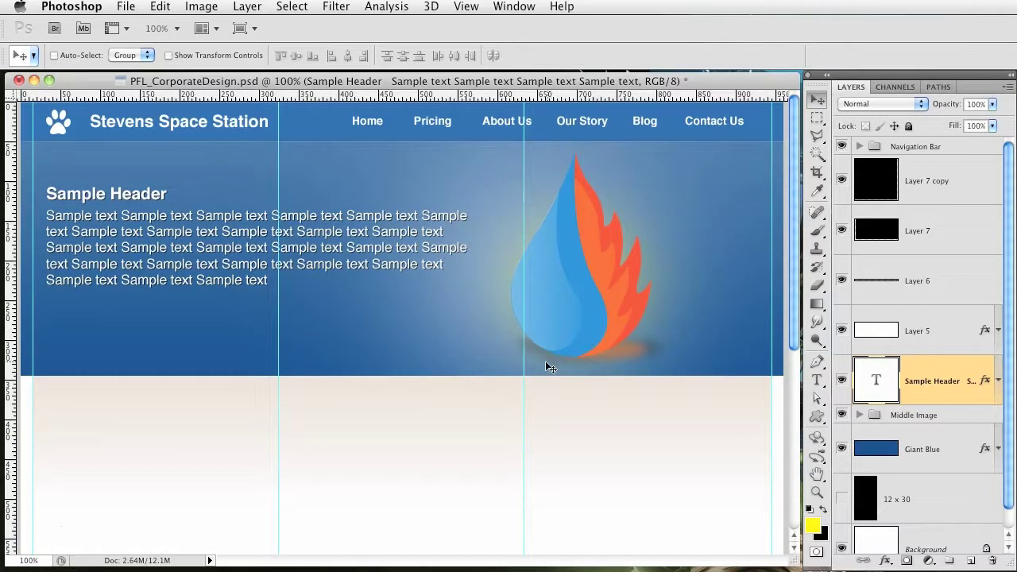
key(shift+Up)
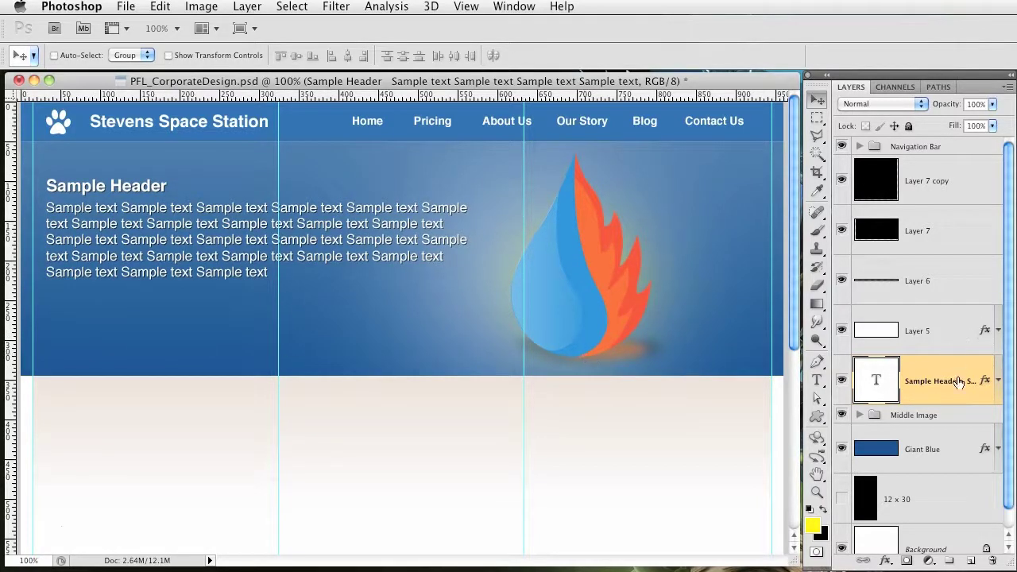
Group Giant Blue, Sample Header and Middle Image into a group named 'Blue Area'
click(945, 449)
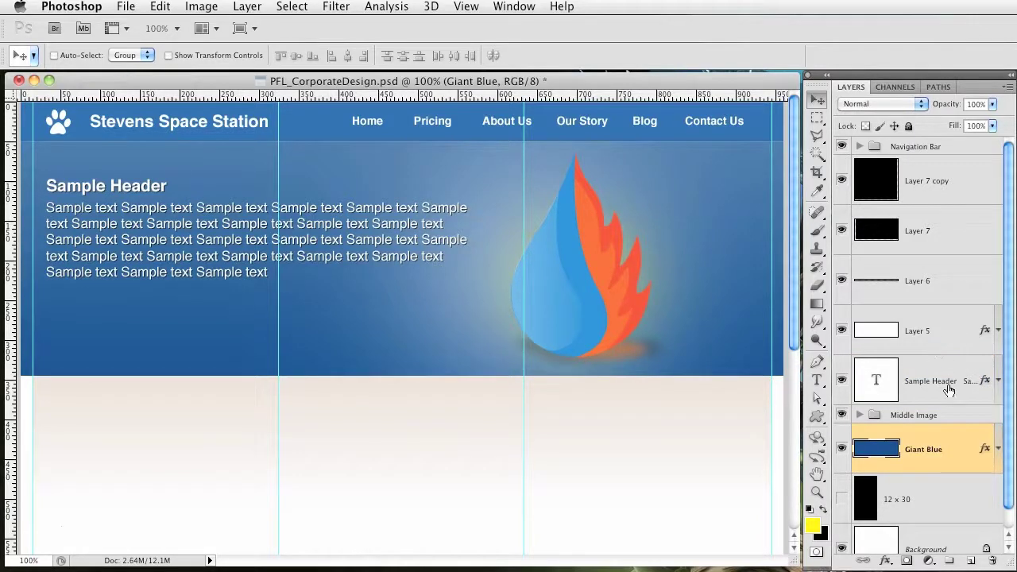
shift+click(949, 389)
key(super+g)
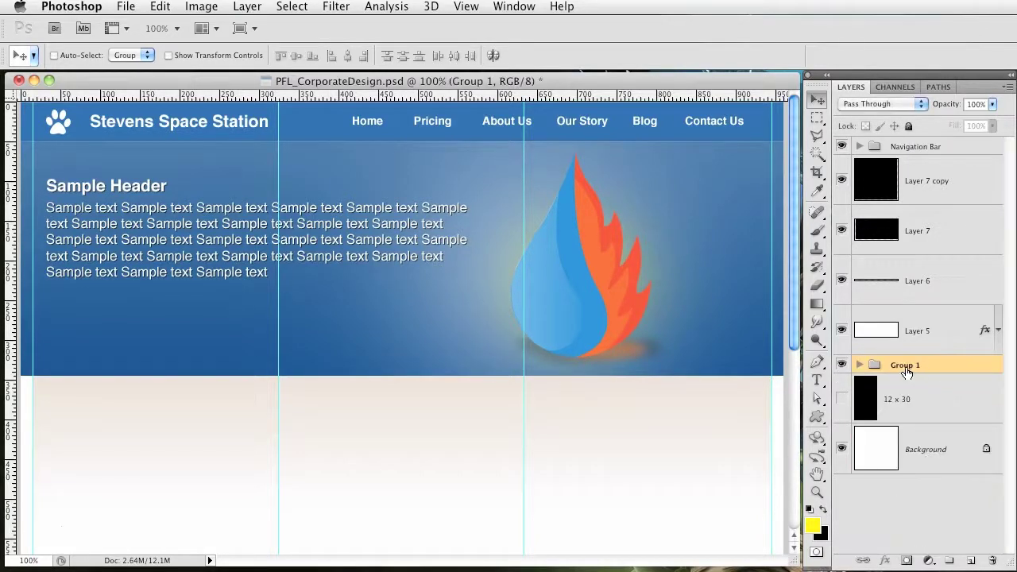
double_click(906, 367)
text(Blue Area)
key(Return)
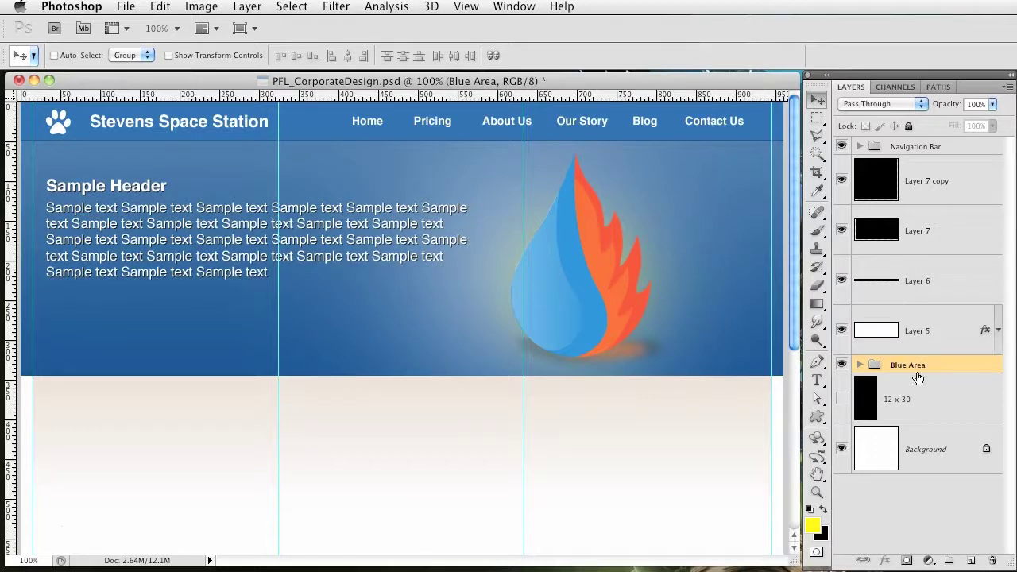
click(861, 367)
Draw a green (5cb03b) rounded-rectangle button on a new layer below the sample text
click(950, 395)
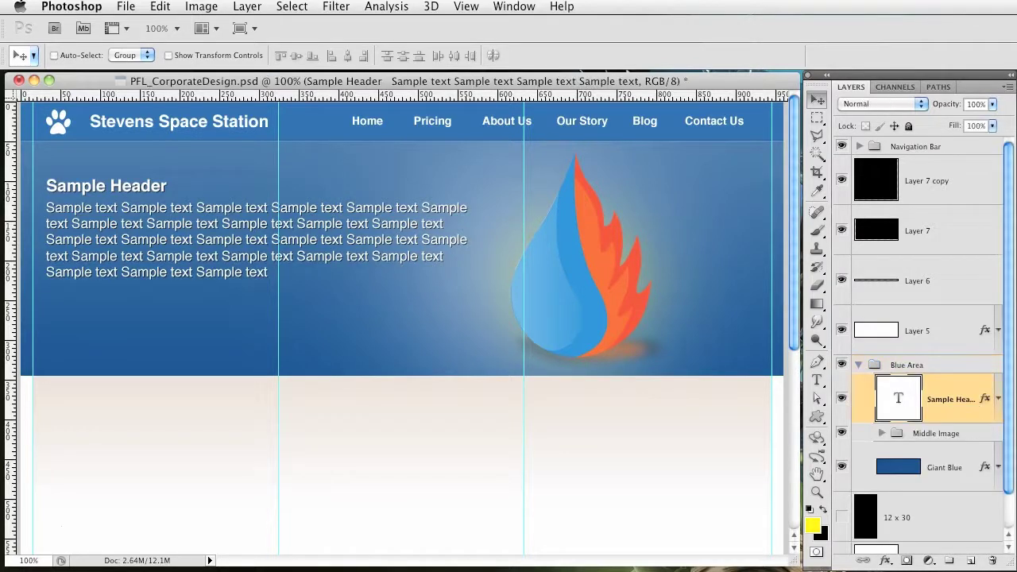
click(970, 562)
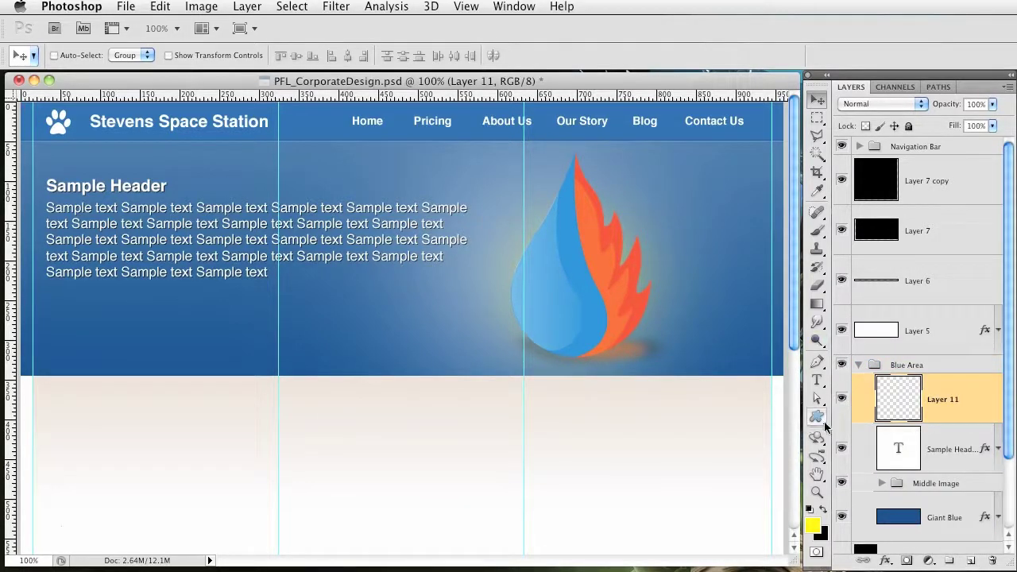
click(816, 419)
right_click(817, 418)
click(862, 426)
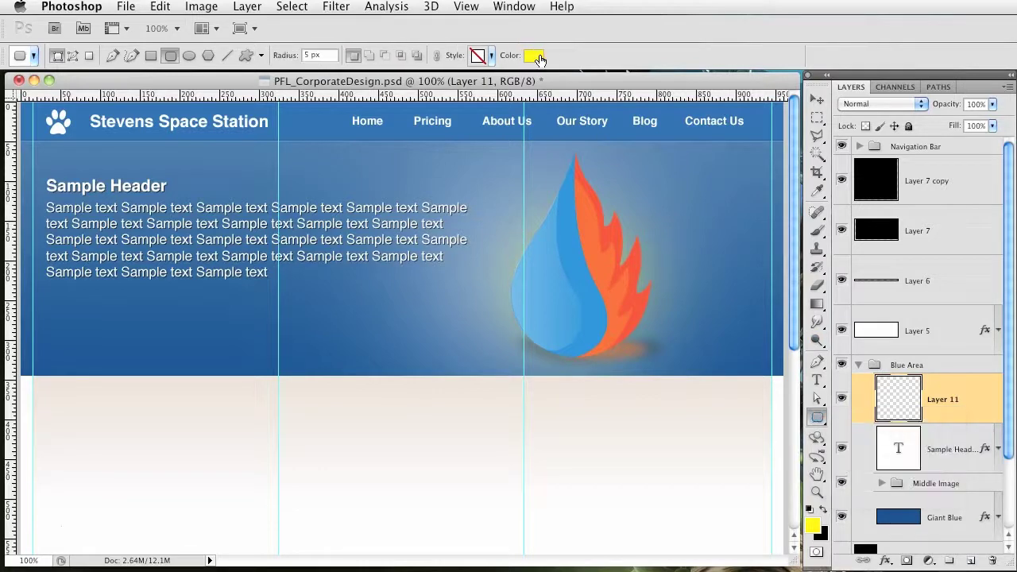
click(538, 58)
click(770, 412)
click(677, 332)
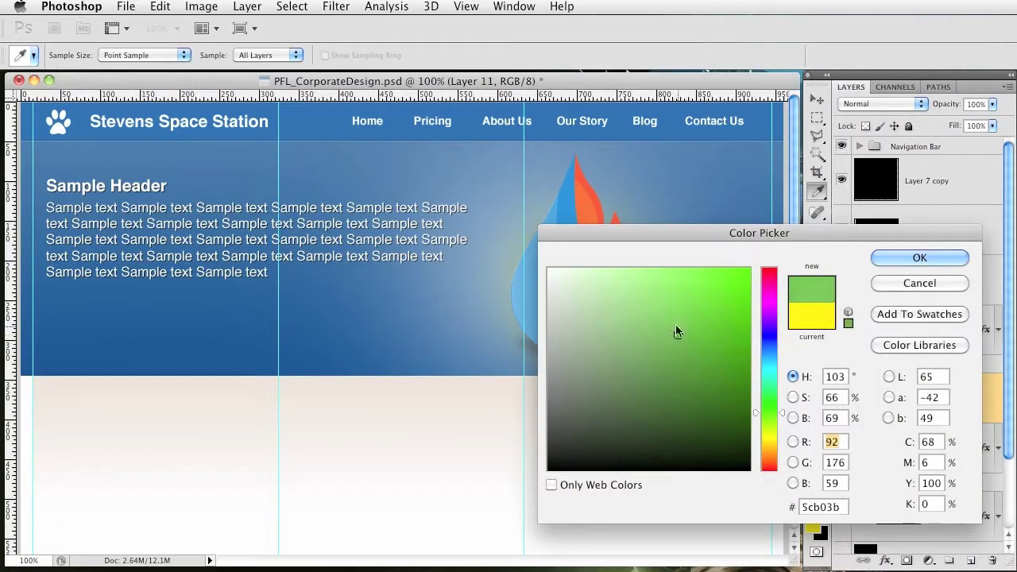
click(684, 323)
click(919, 258)
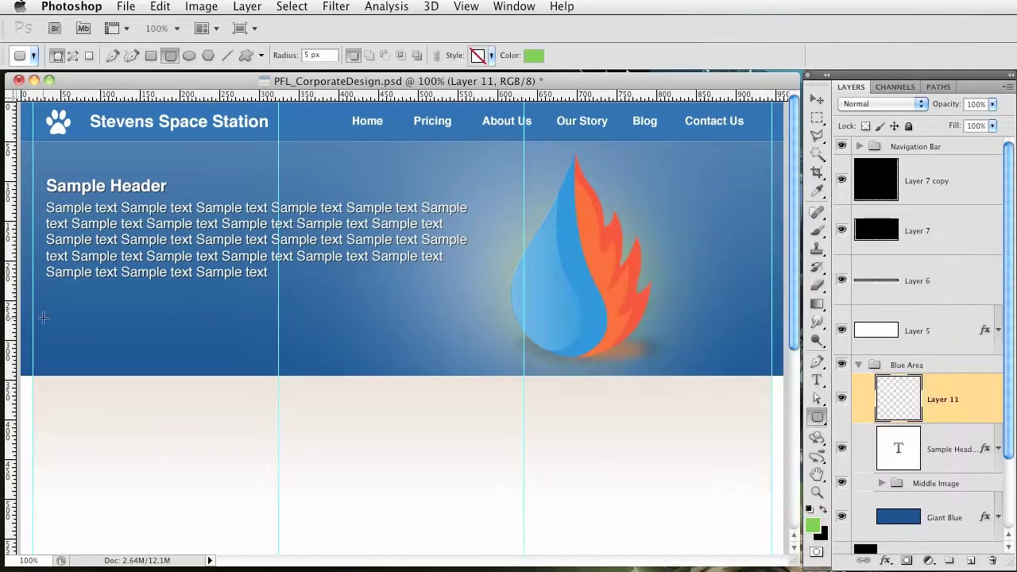
drag(47, 323, 228, 354)
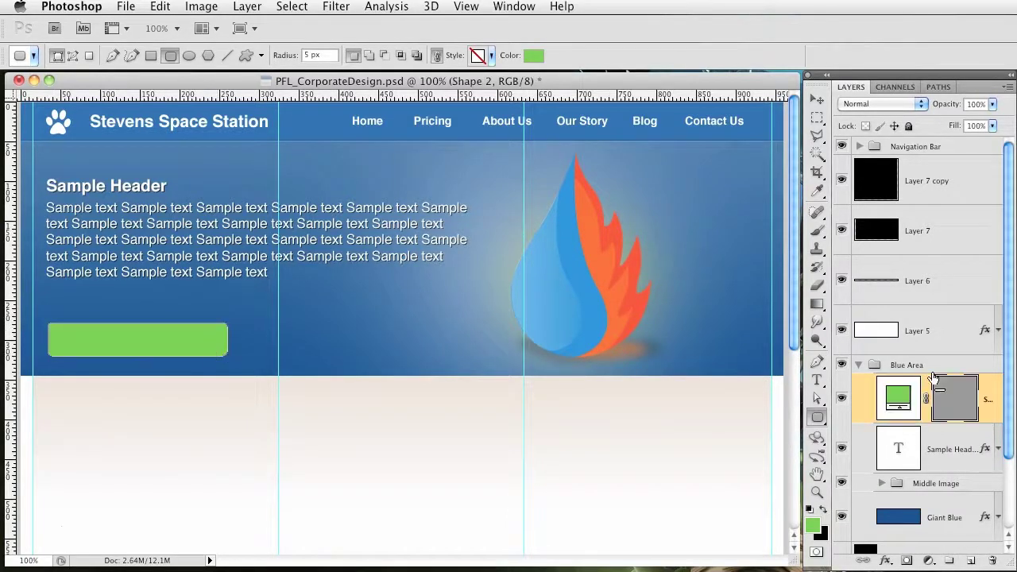
double_click(993, 389)
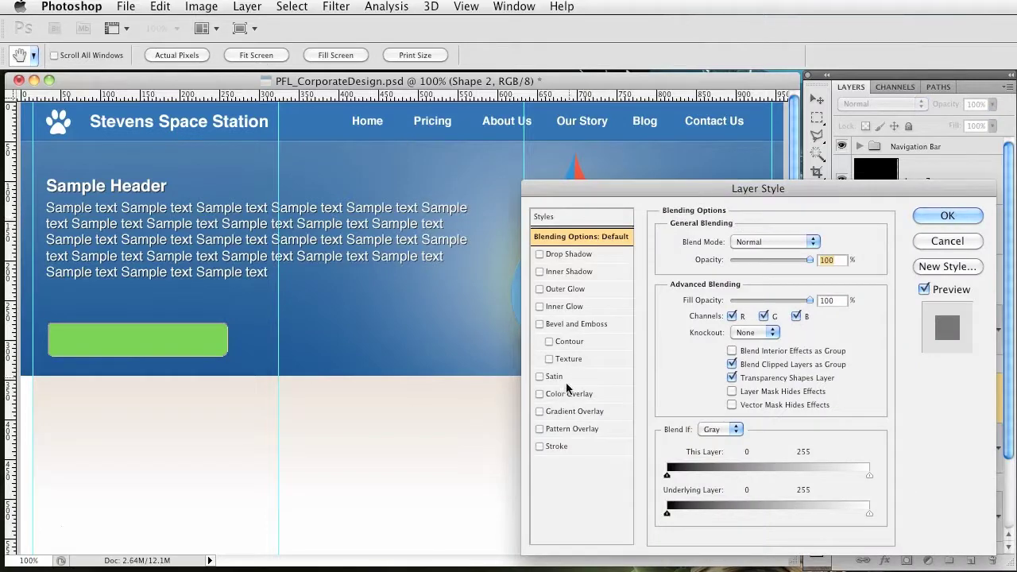
Try a gradient overlay on the green button, then remove it
click(580, 411)
click(751, 277)
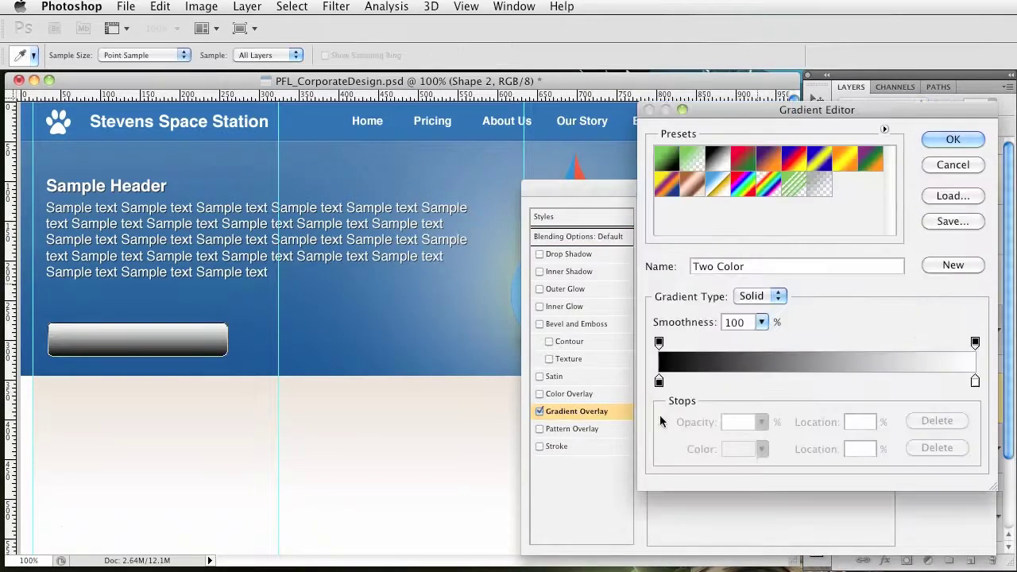
click(659, 381)
click(214, 348)
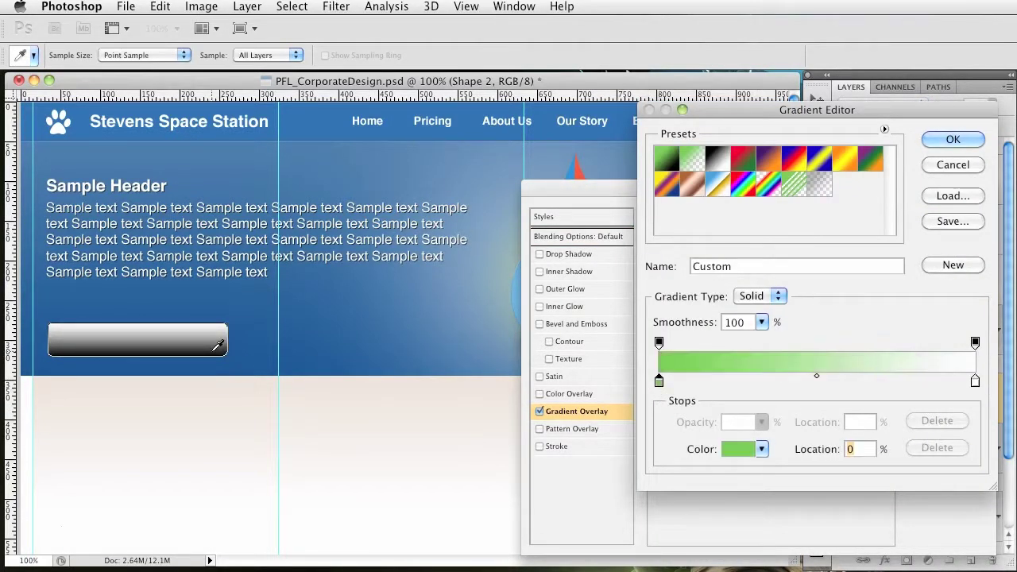
click(952, 164)
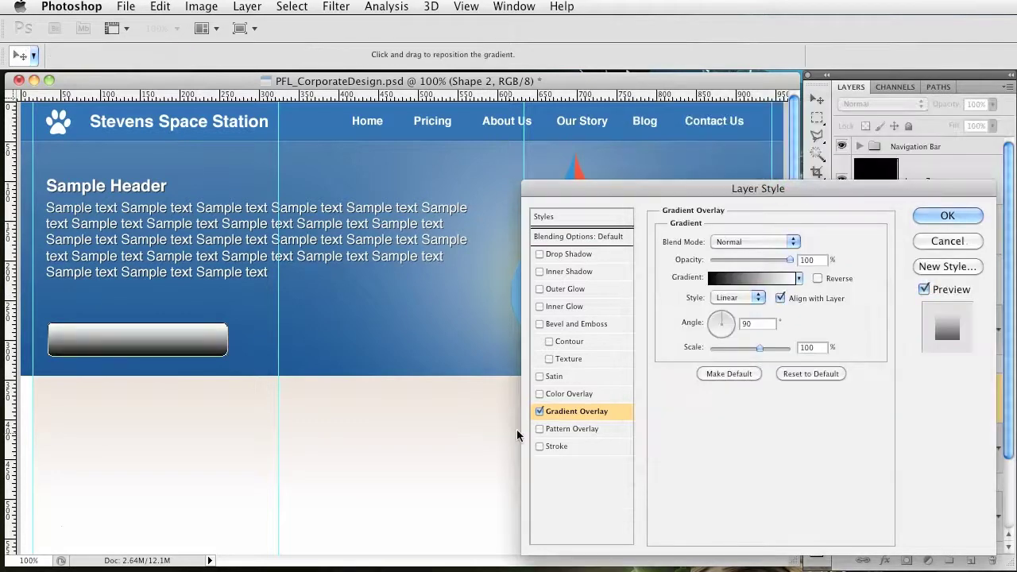
click(539, 412)
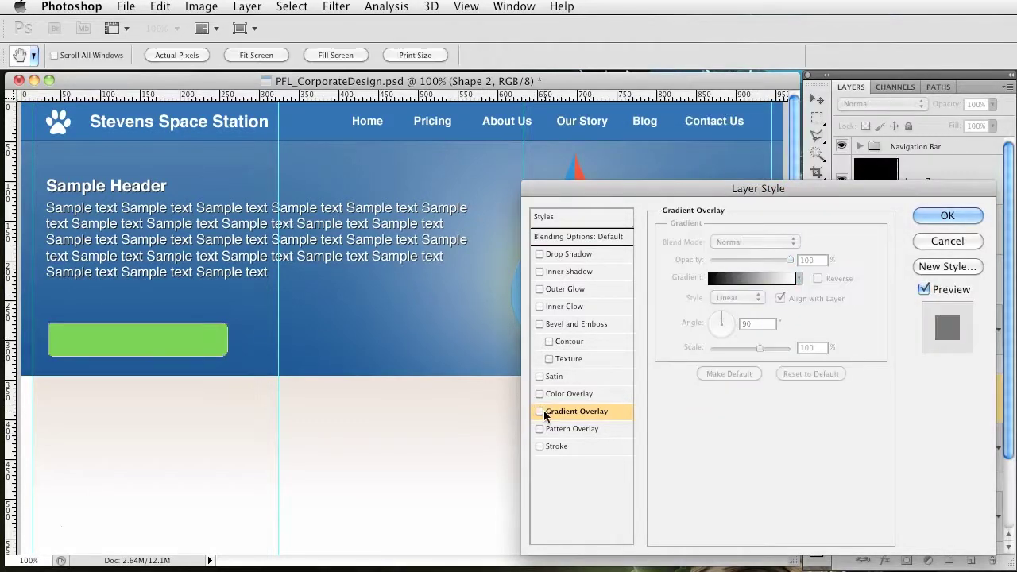
click(945, 216)
Duplicate the button layer and give the copy a 1 px white inside stroke with 0% fill
mouse_move(997, 387)
mouse_down()
mouse_move(992, 371)
mouse_move(988, 390)
mouse_up()
double_click(989, 389)
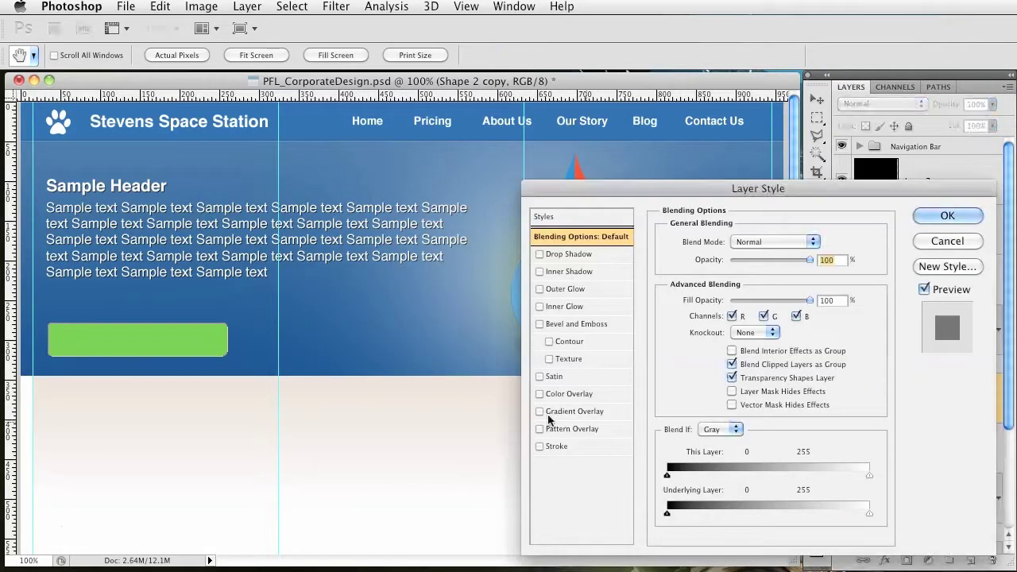
click(540, 446)
click(563, 446)
double_click(812, 239)
text(1)
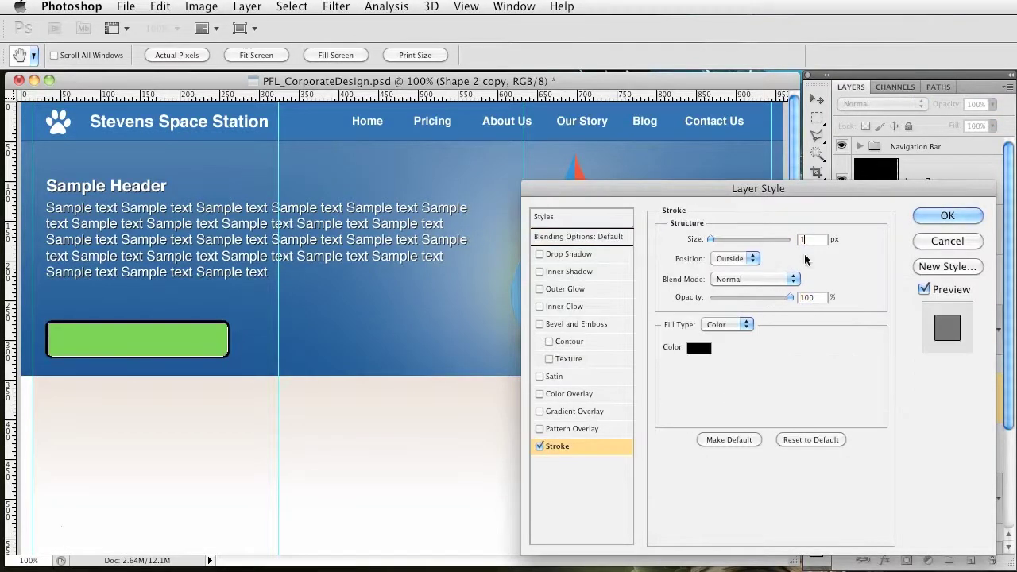
click(737, 261)
click(729, 269)
click(700, 347)
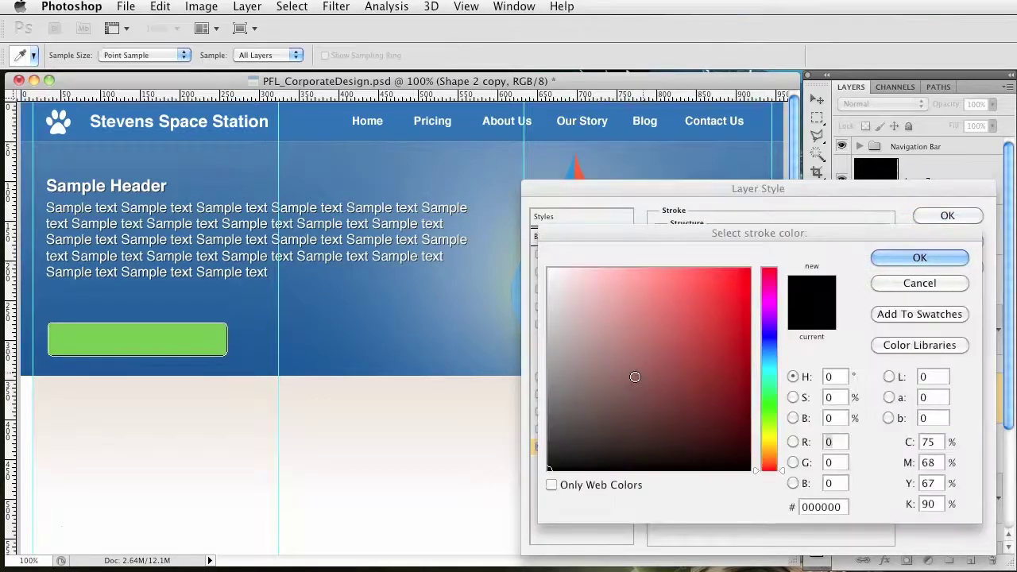
click(550, 271)
click(926, 260)
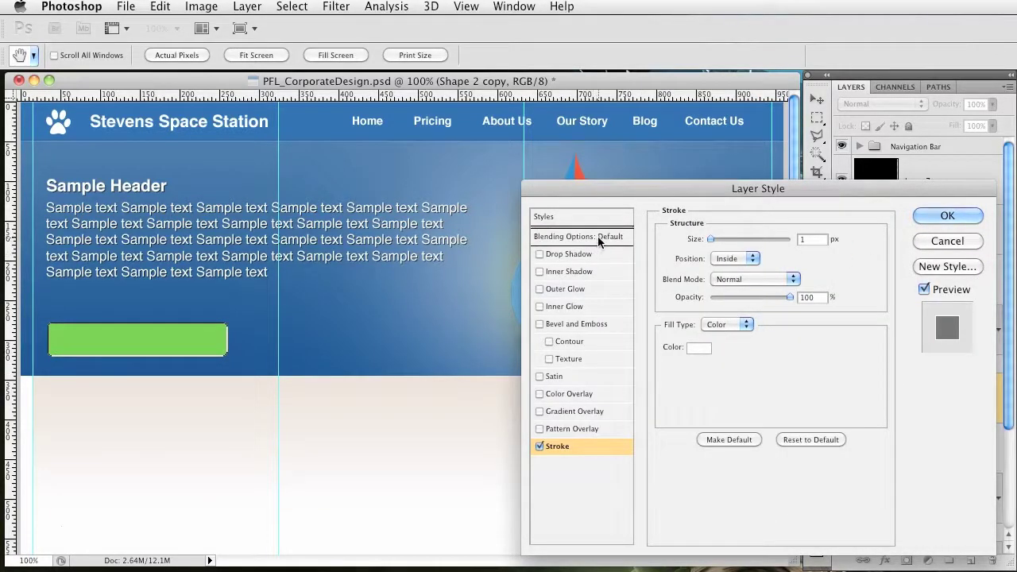
click(564, 236)
drag(764, 301, 723, 300)
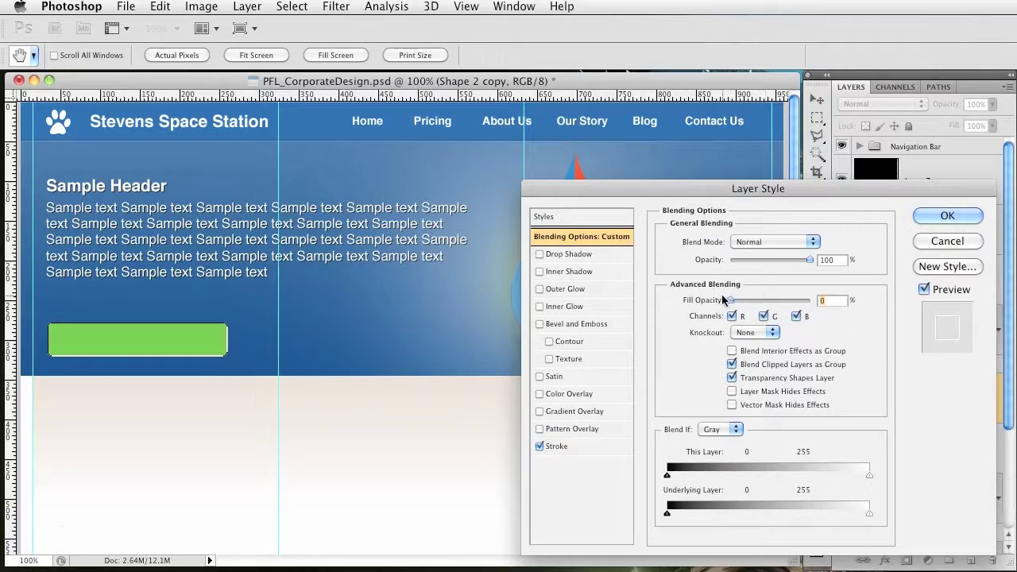
Apply the white stroke, then merge the outlined button copy into a new Layer 11
click(948, 222)
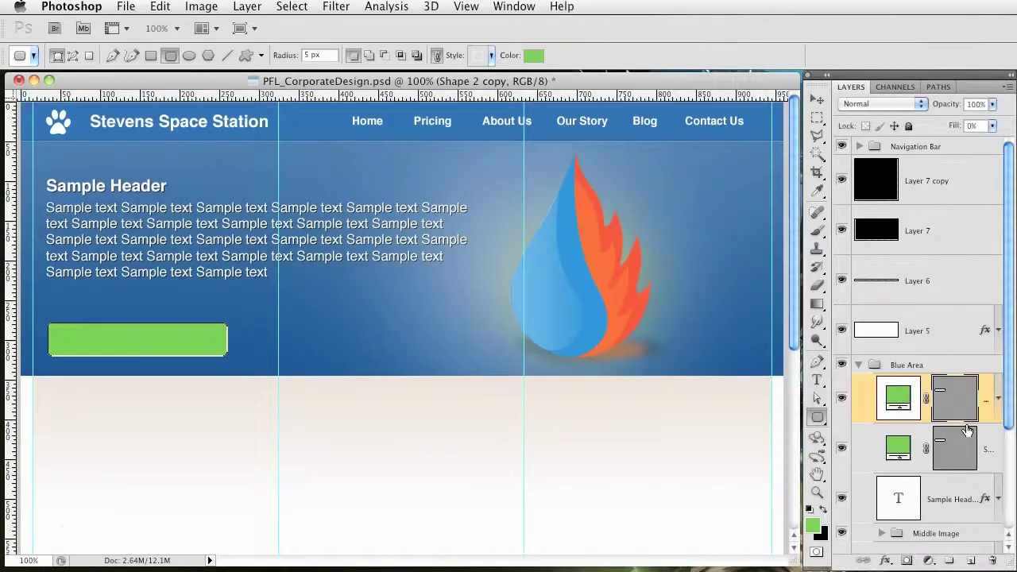
click(971, 560)
shift+click(983, 443)
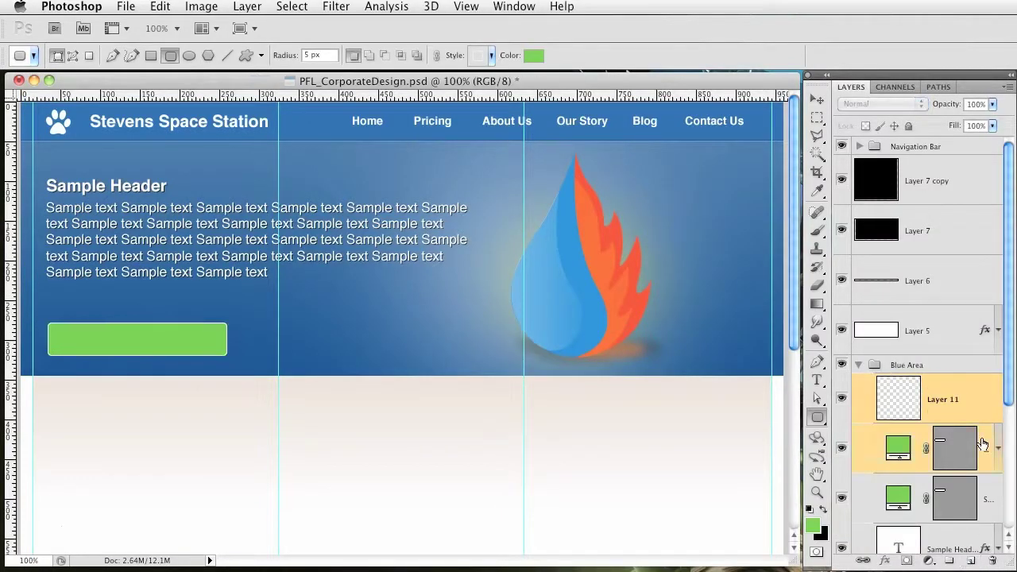
key(ctrl+e)
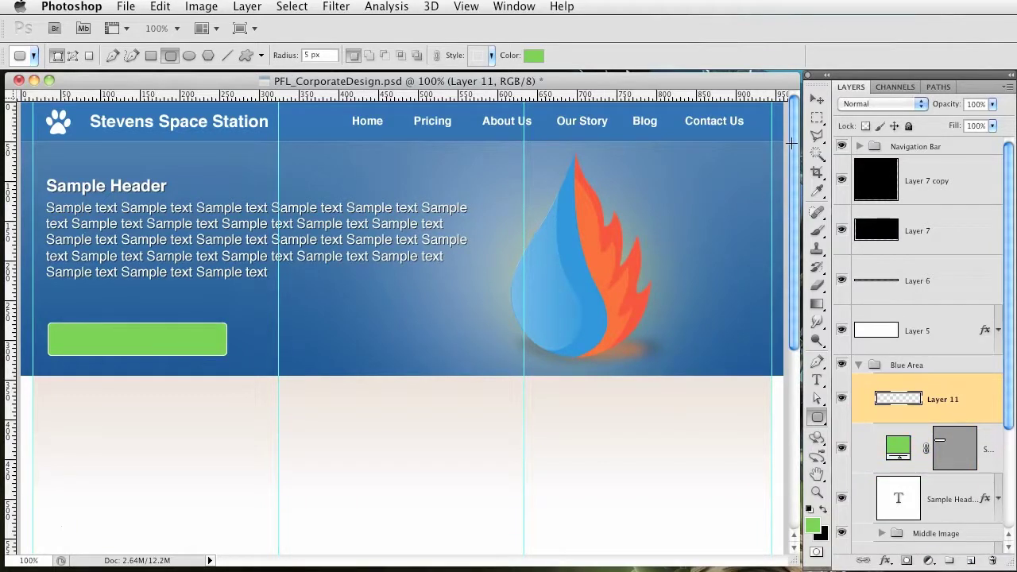
Trim the outline to thin highlight lines with a rectangular marquee and fade Layer 11 to 63% opacity
click(817, 100)
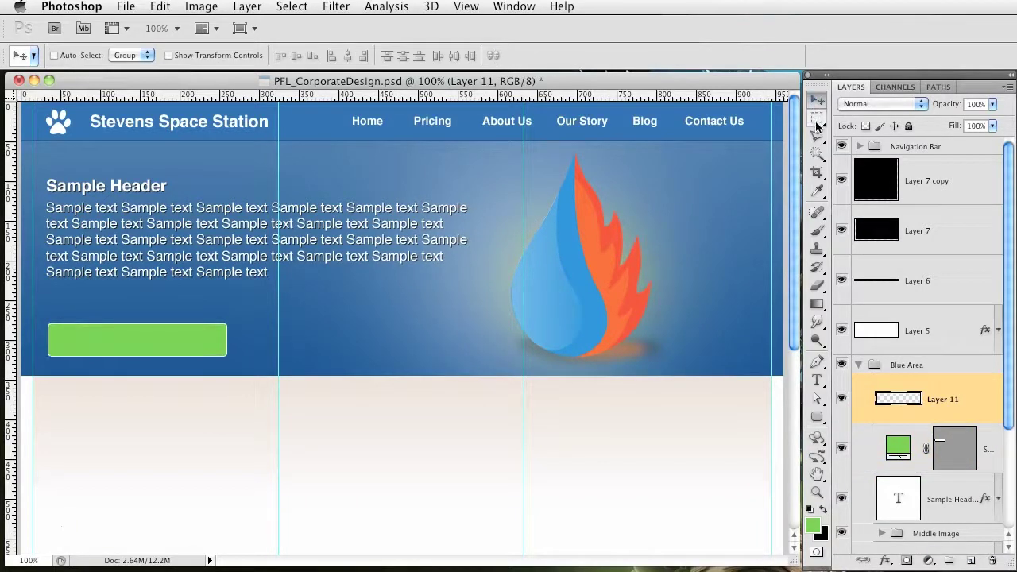
click(818, 117)
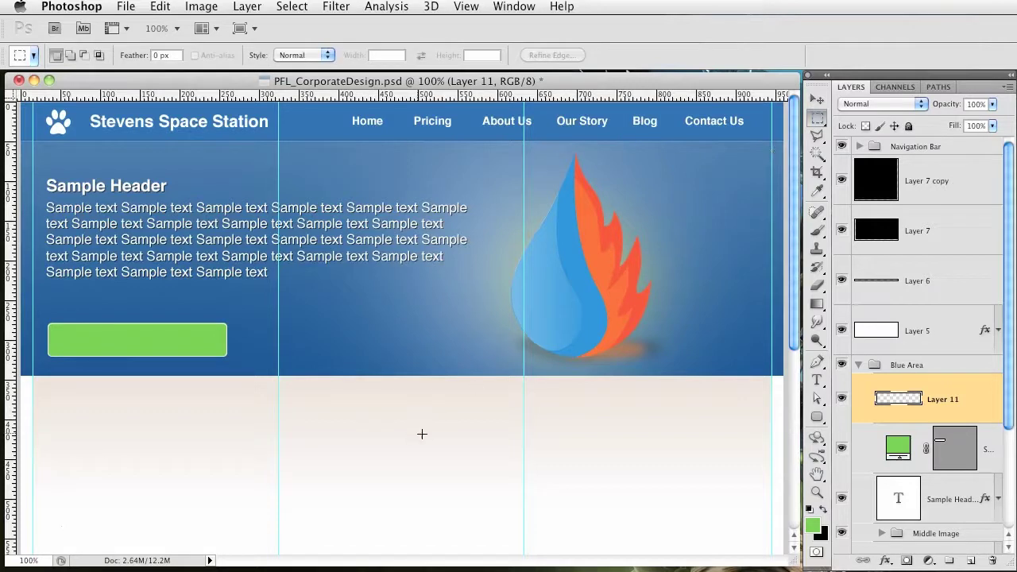
drag(8, 322, 7, 327)
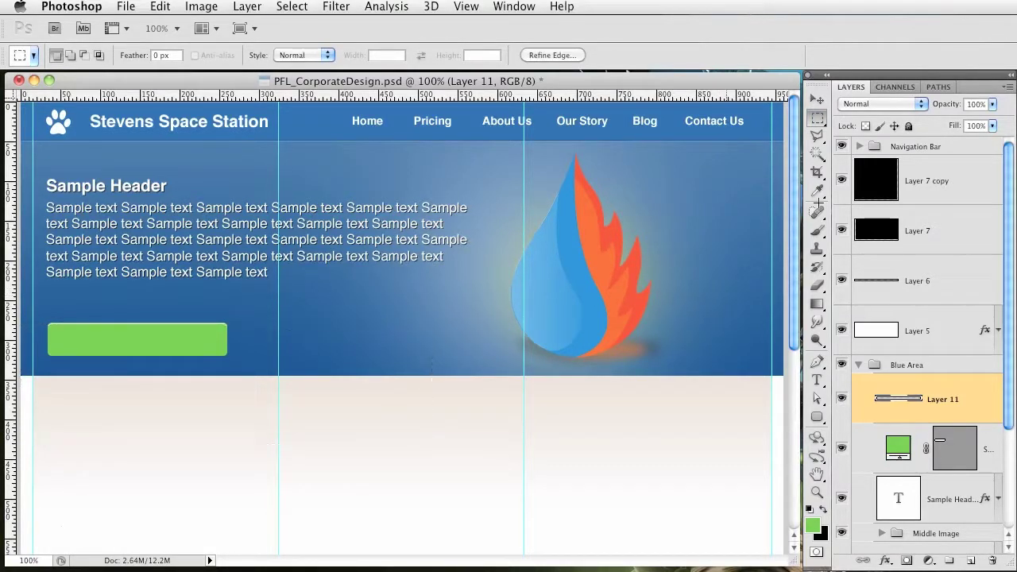
key(super+d)
drag(945, 108, 917, 106)
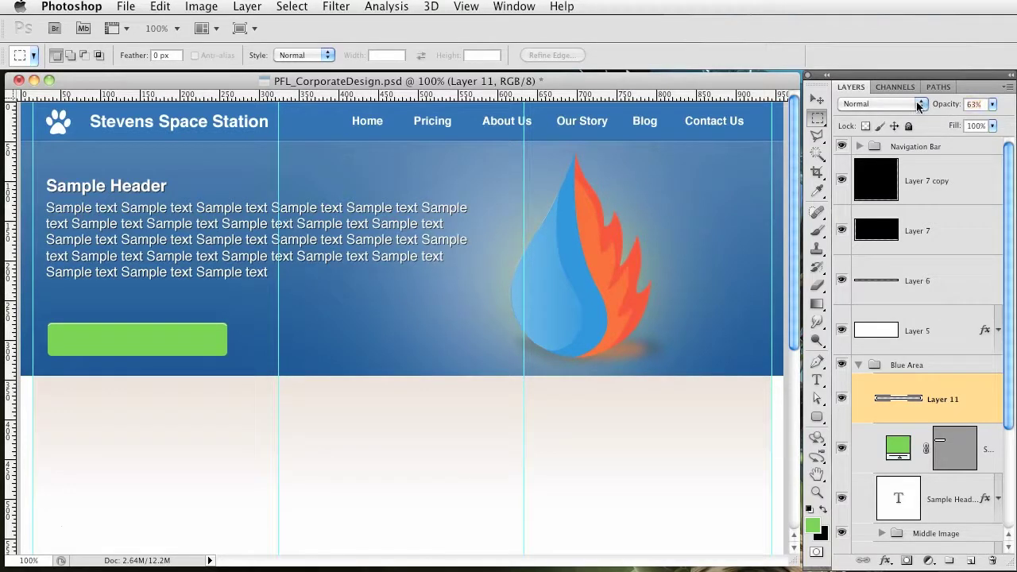
Add a white, bold 'Learn About Us' text label on the green button on a new layer
click(972, 562)
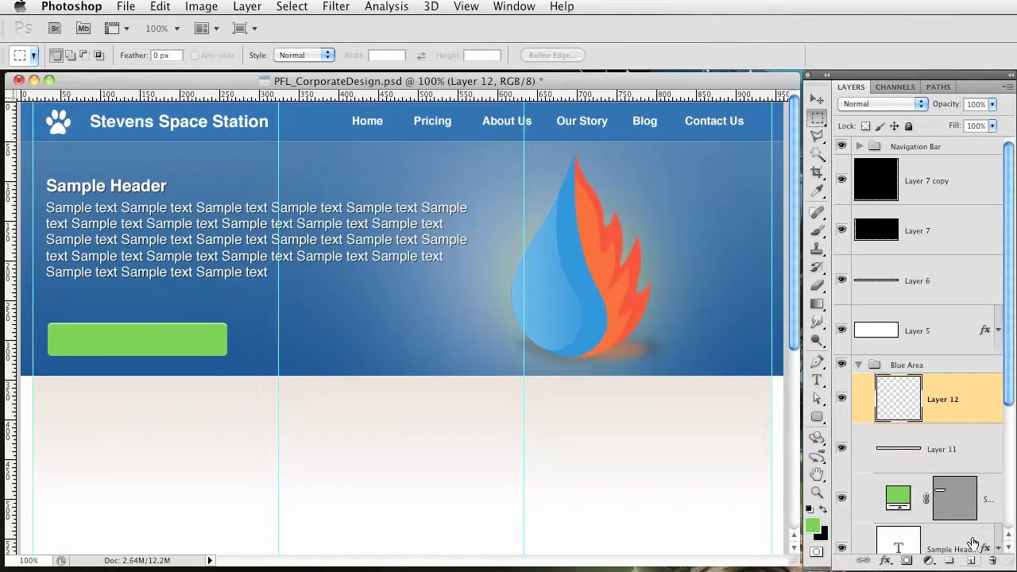
key(x)
click(818, 383)
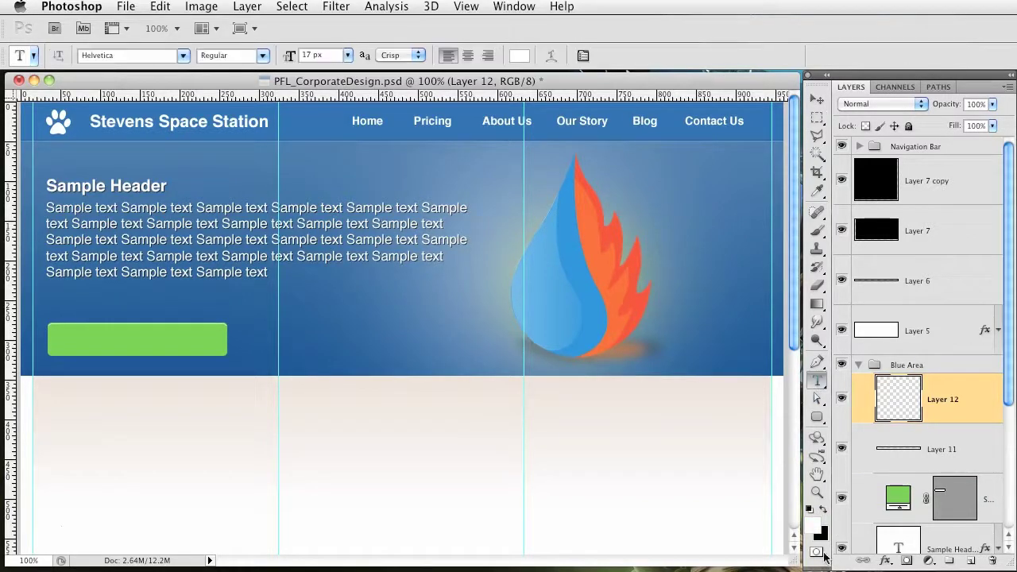
click(86, 337)
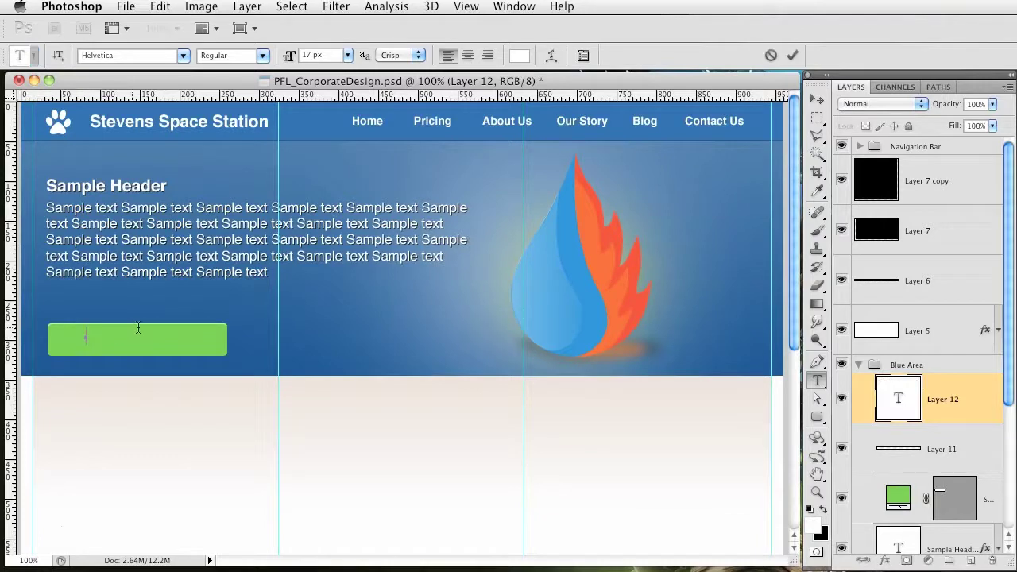
text(Ab)
key(BackSpace)
key(BackSpace)
key(super+Return)
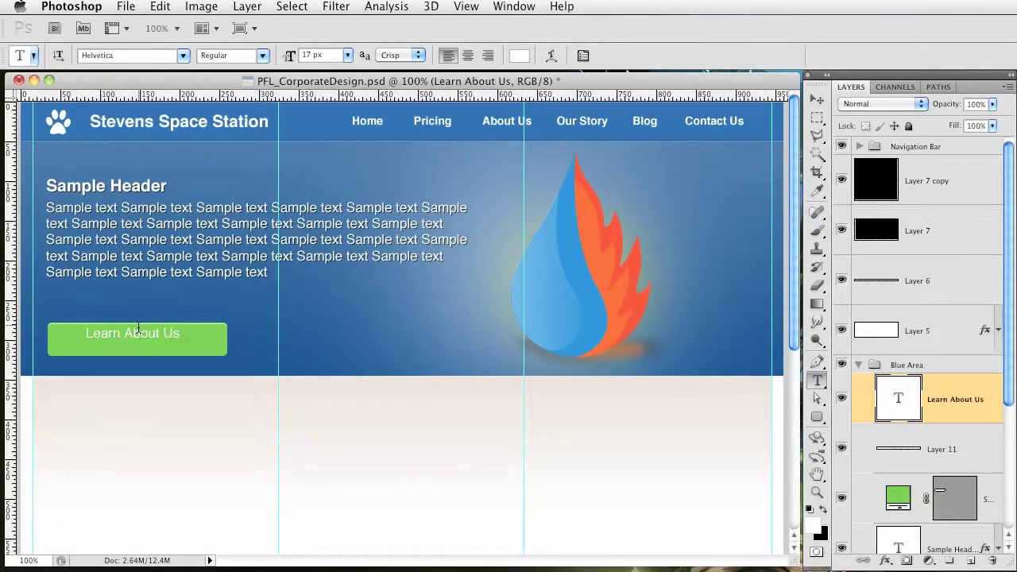
click(263, 54)
click(243, 45)
click(305, 53)
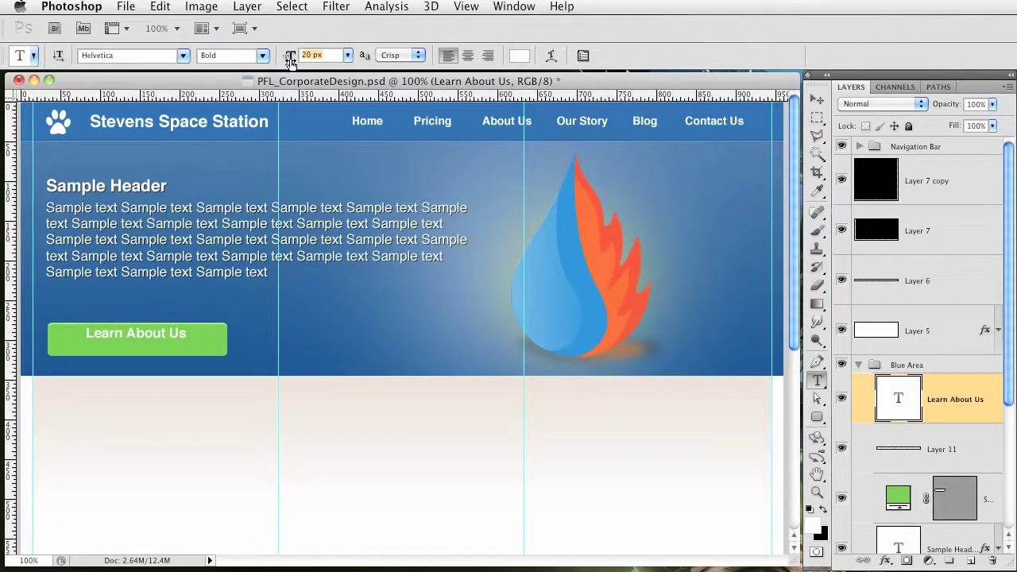
key(Return)
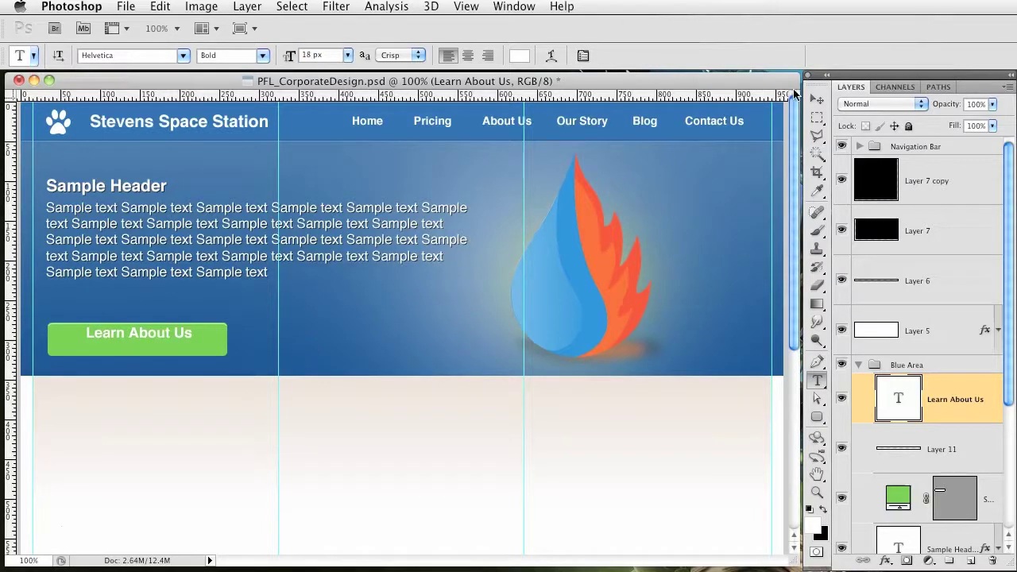
Align the label's vertical centre with the green button shape and nudge it slightly left
click(817, 99)
super+click(998, 502)
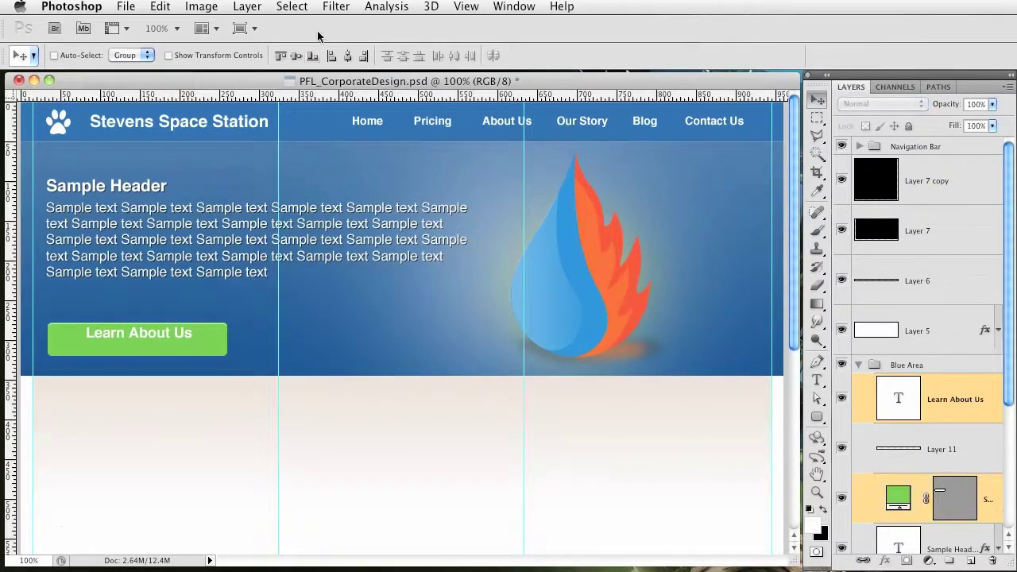
click(296, 56)
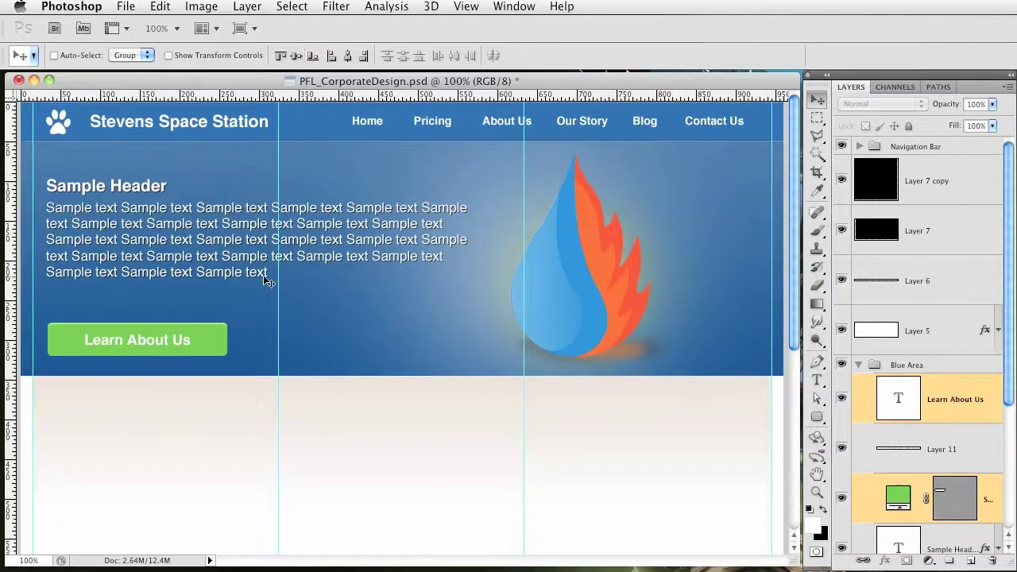
click(955, 410)
key(Up)
key(Up)
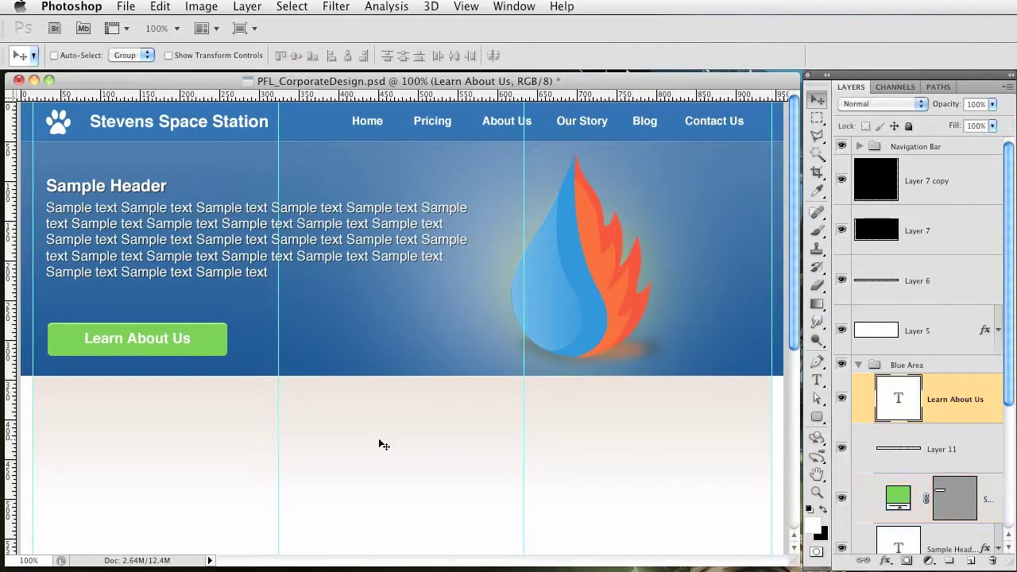
drag(384, 445, 380, 446)
key(Left)
key(Left)
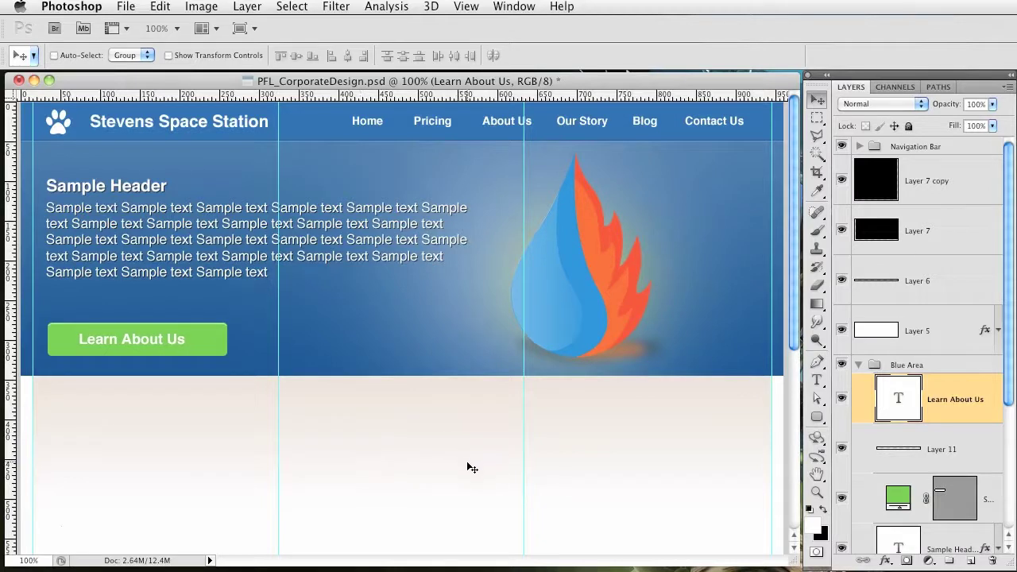
On a new layer above the button, fill a white band across its upper half
click(864, 502)
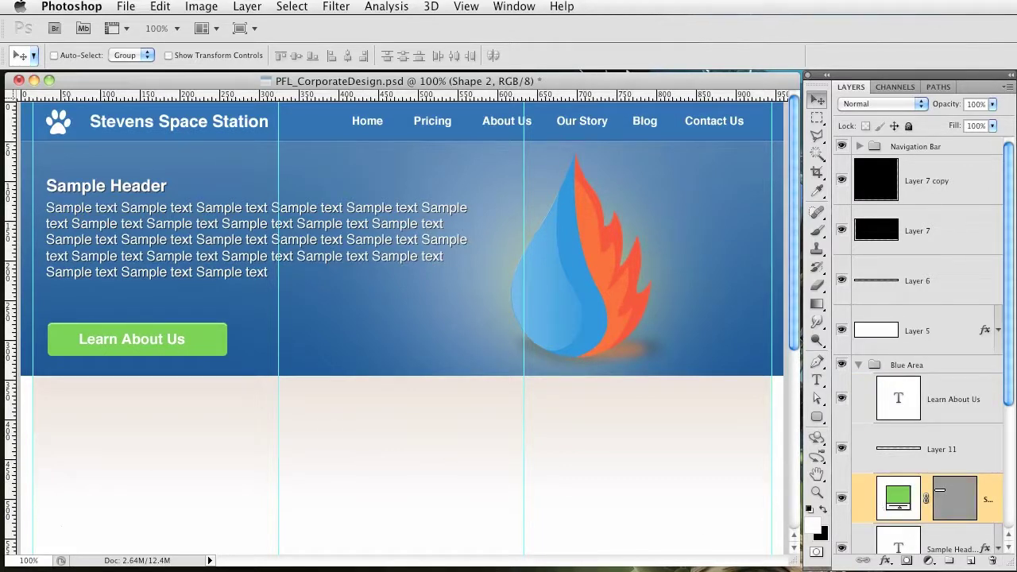
click(971, 560)
click(819, 119)
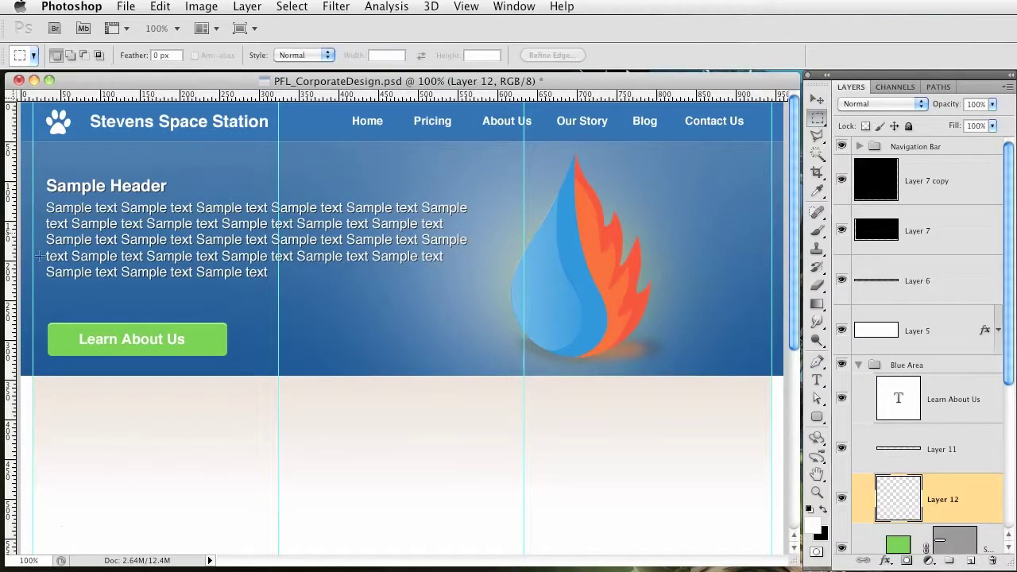
drag(32, 310, 335, 340)
key(super+BackSpace)
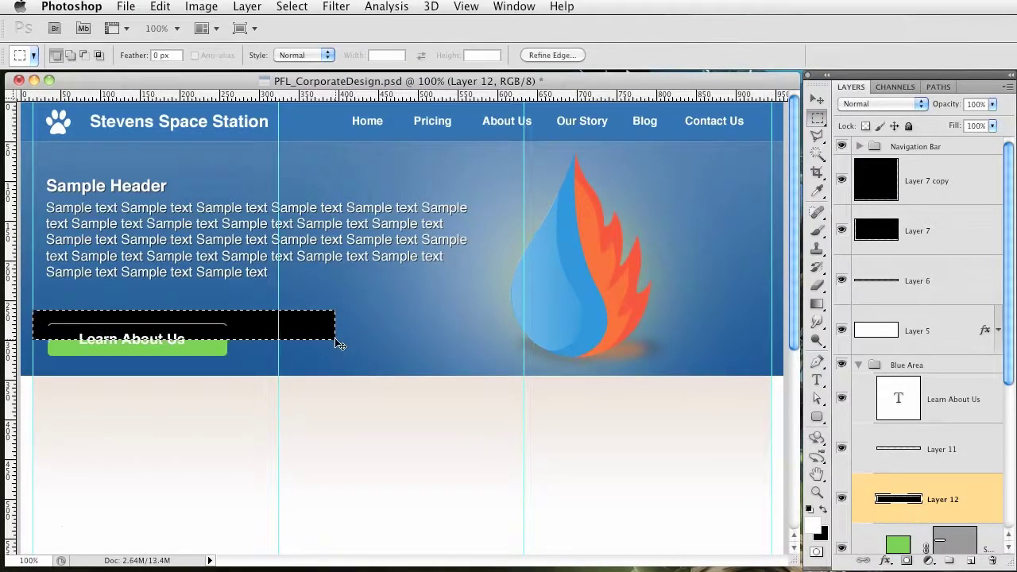
key(super+z)
key(super+BackSpace)
key(super+d)
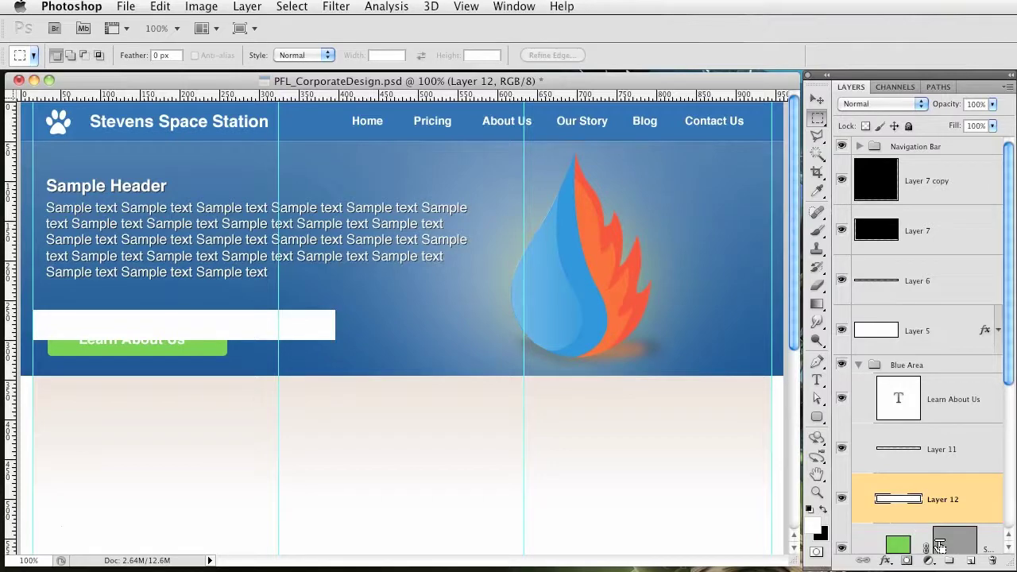
Delete the white outside the button shape and lower Layer 12 to 12% opacity
super+click(940, 547)
click(301, 7)
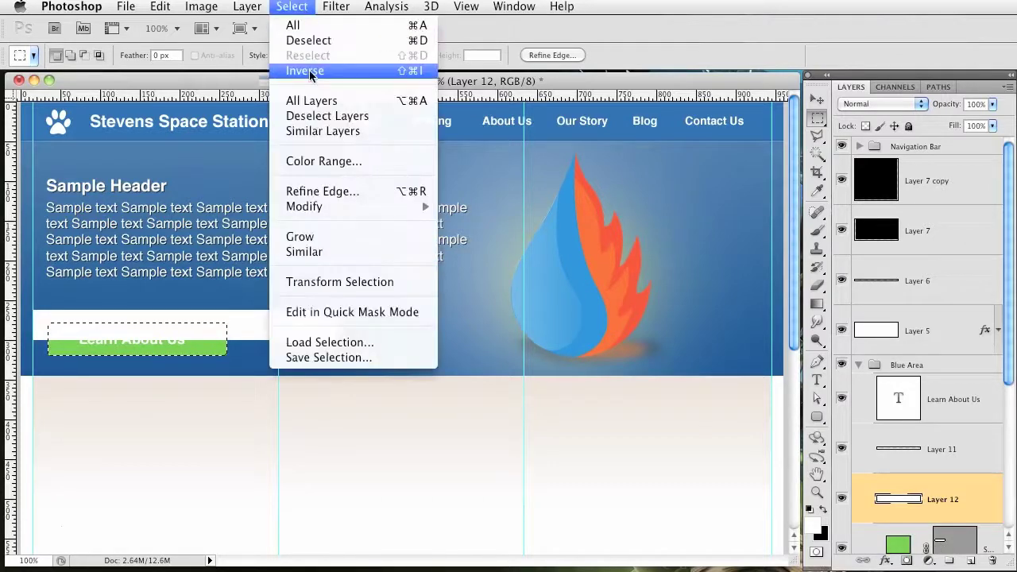
click(312, 70)
key(Delete)
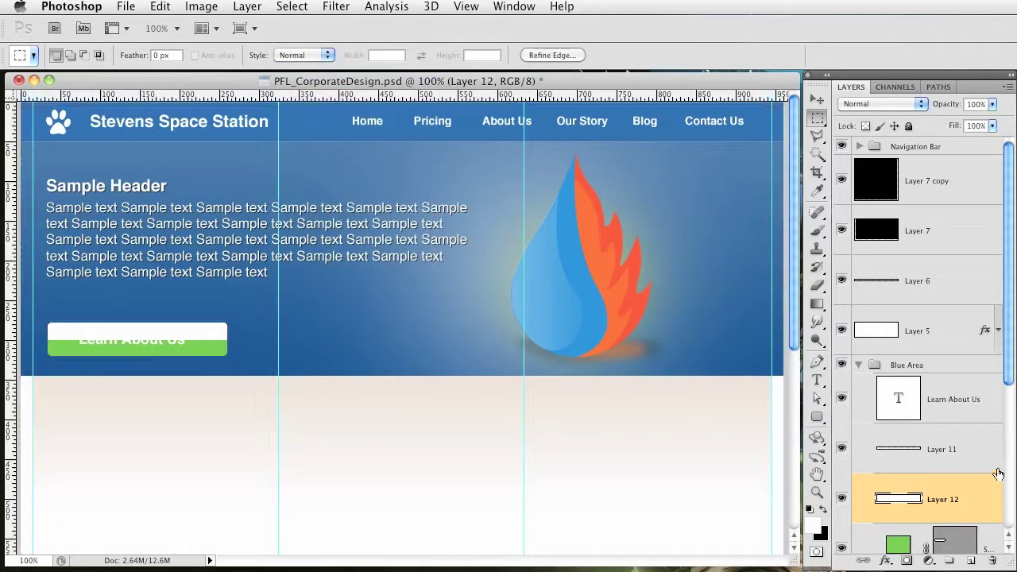
key(super+d)
drag(943, 105, 870, 104)
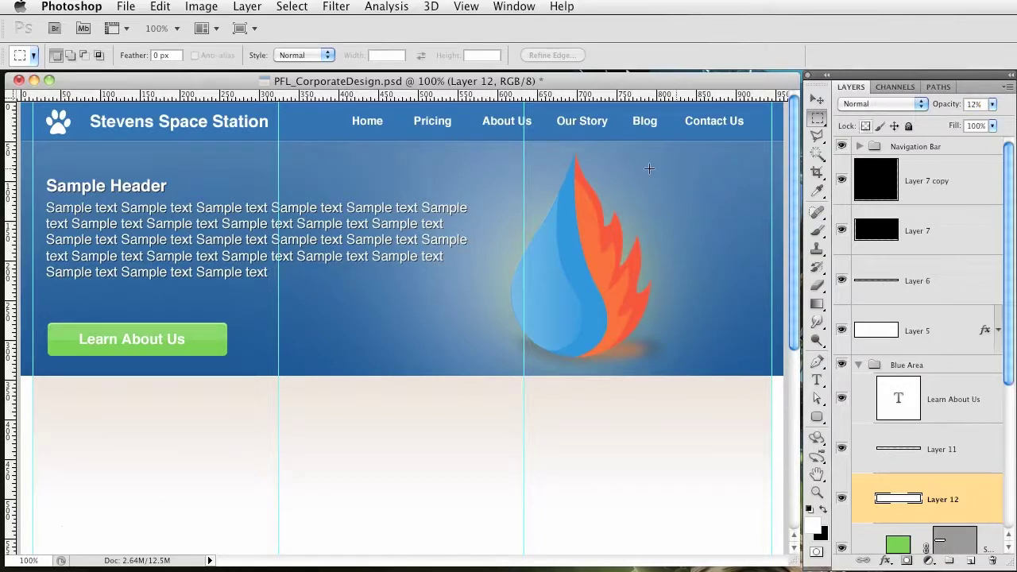
click(961, 415)
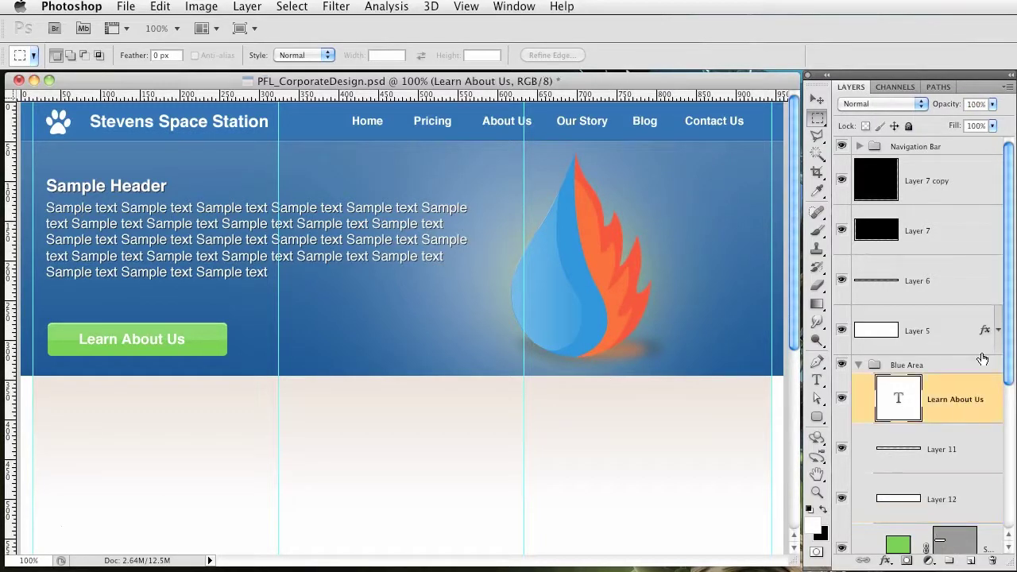
Give the Learn About Us text a drop shadow with distance 1, spread 100 and size 0
double_click(983, 418)
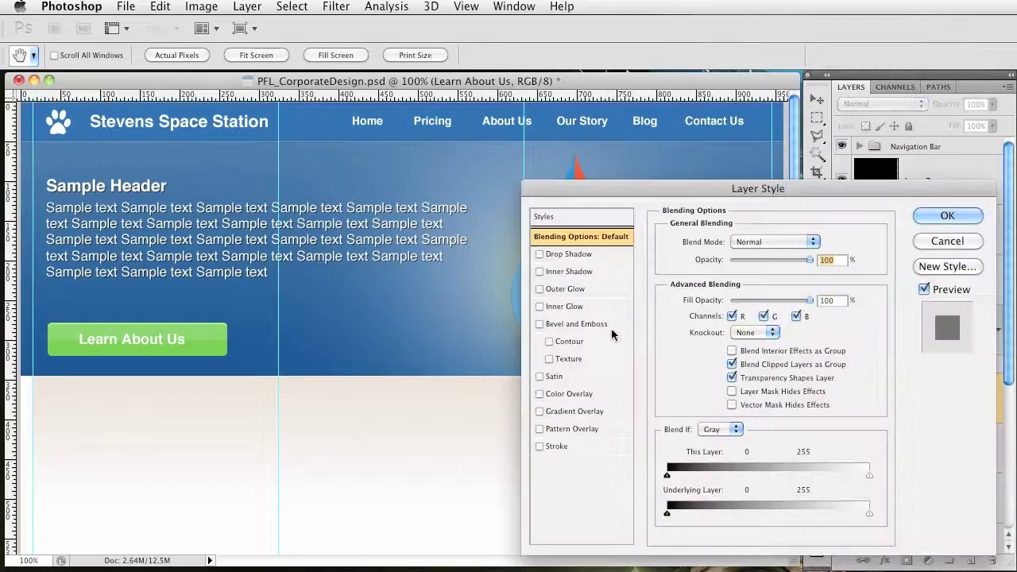
click(598, 254)
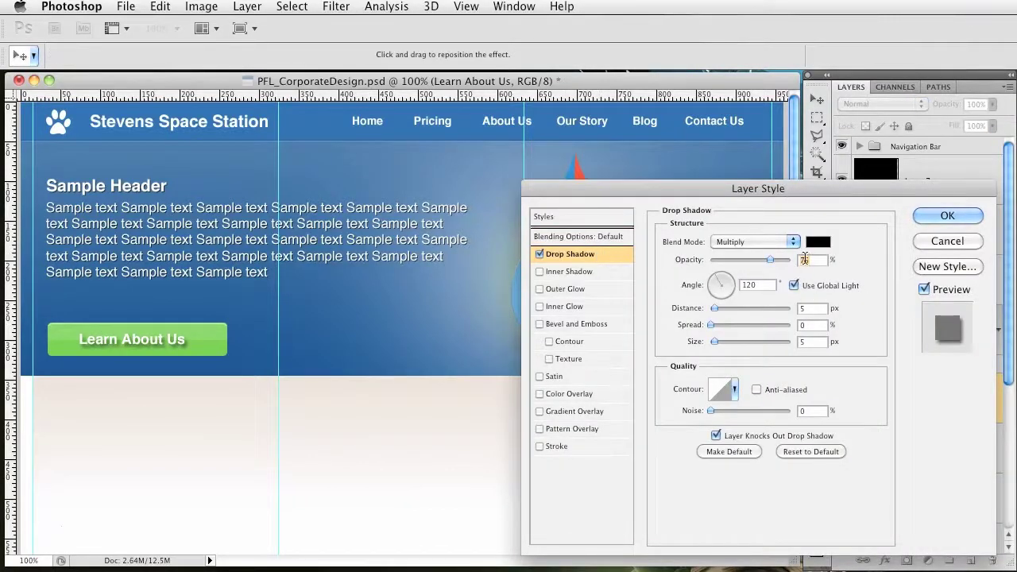
double_click(813, 308)
text(1)
key(Tab)
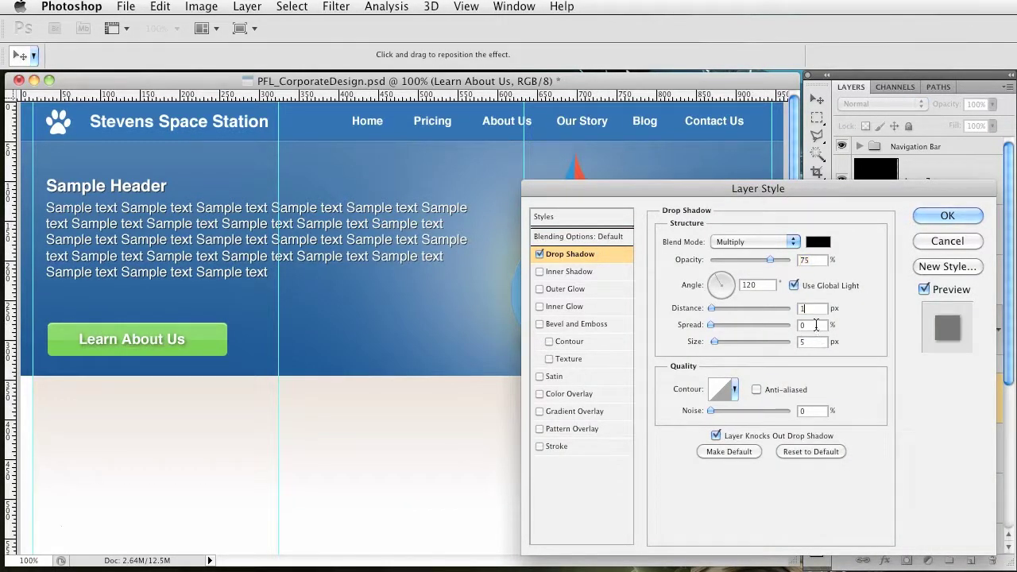
drag(720, 328, 791, 324)
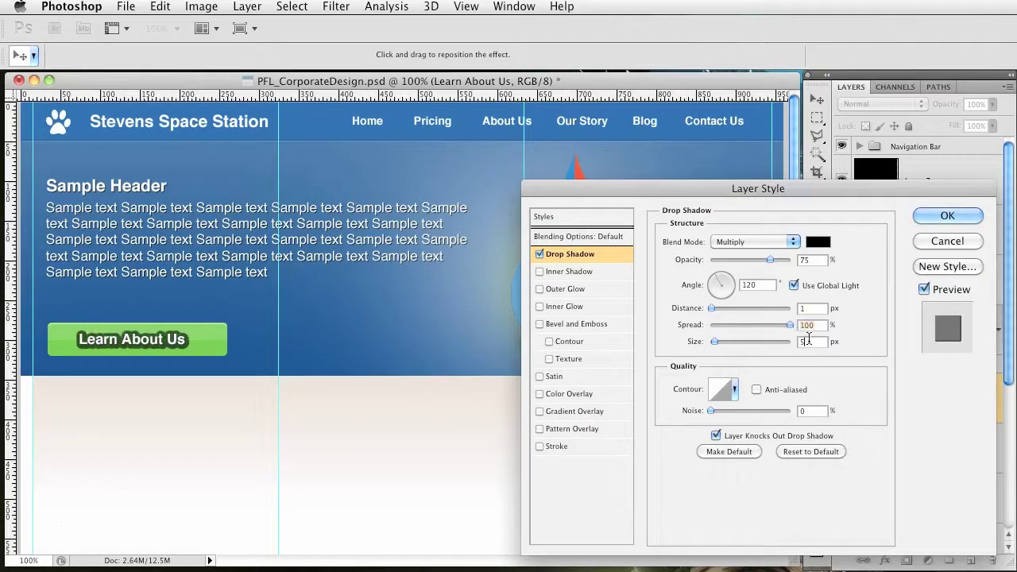
text(0)
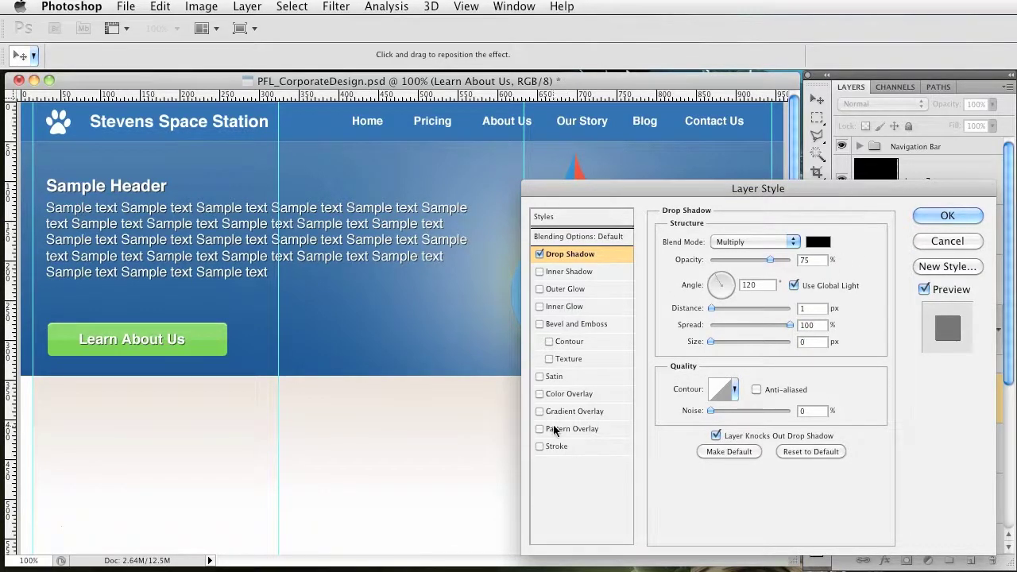
Add a colour overlay in very pale green #f6fff3 to the text
click(569, 394)
click(816, 241)
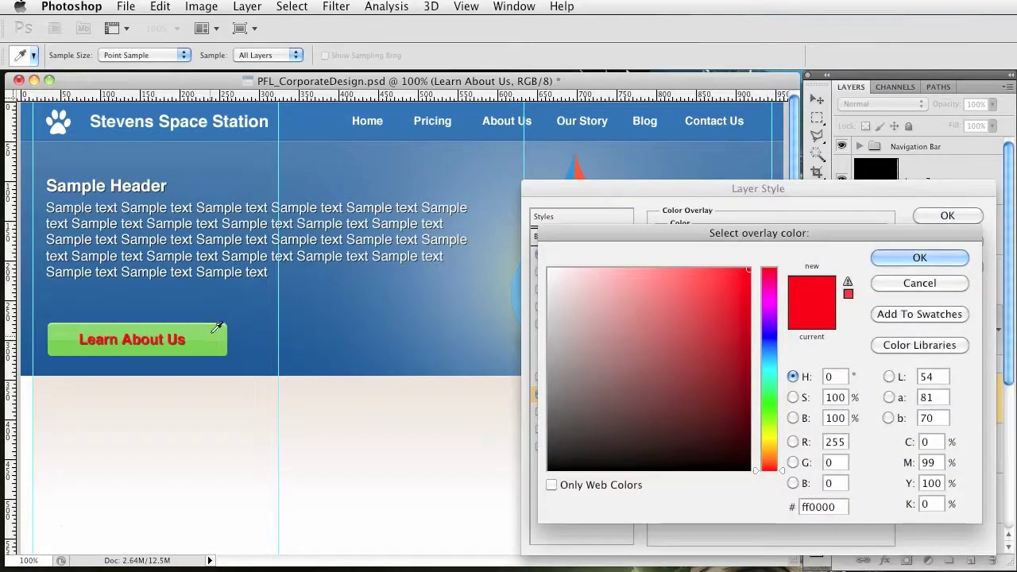
click(215, 329)
click(620, 277)
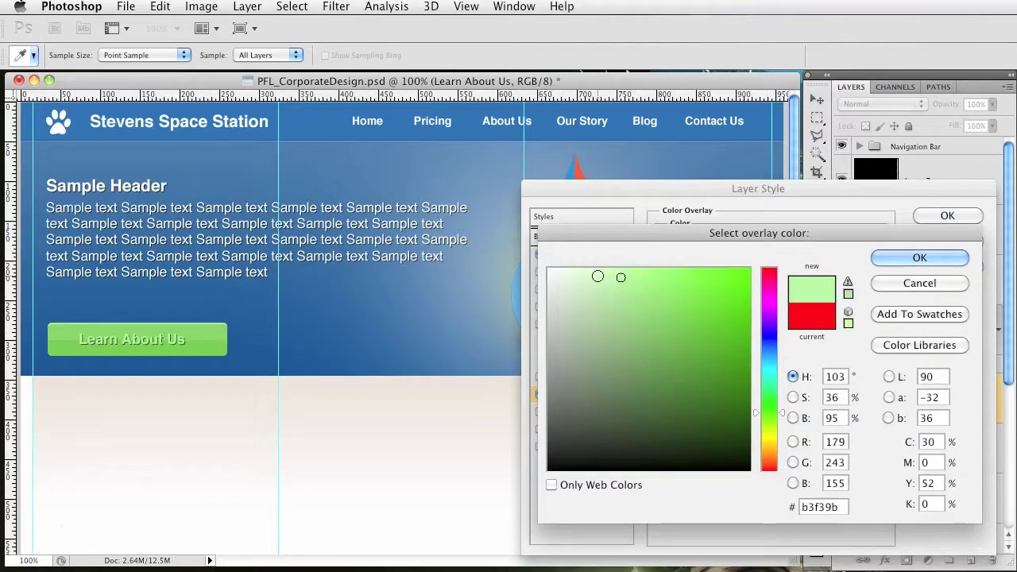
click(592, 273)
drag(573, 274, 555, 268)
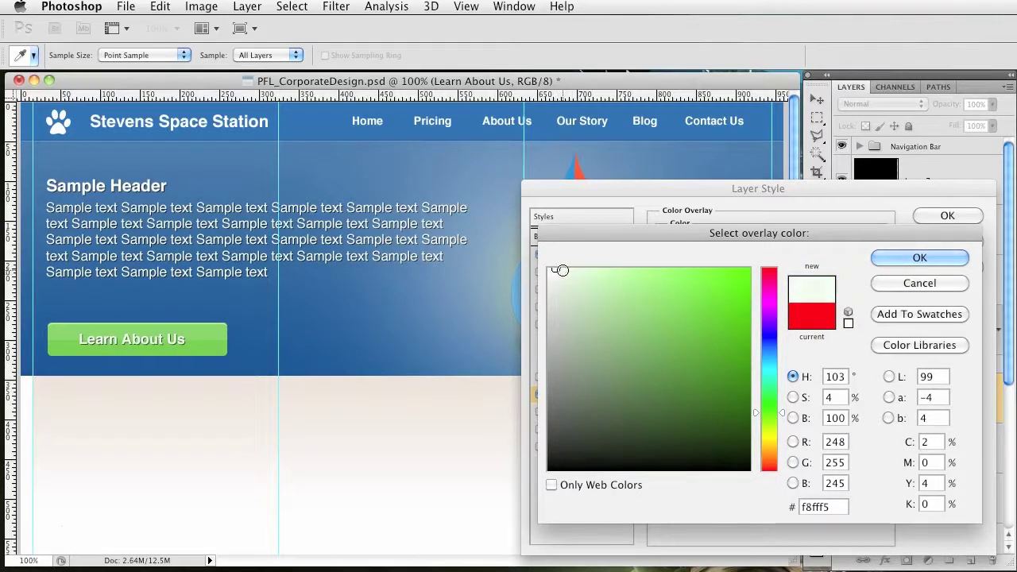
click(562, 271)
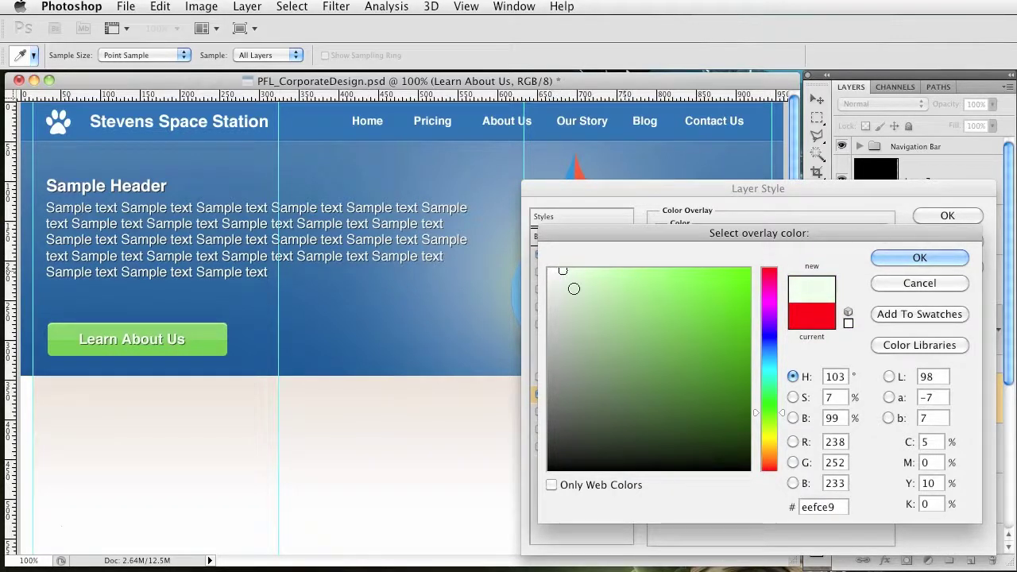
click(557, 267)
click(557, 270)
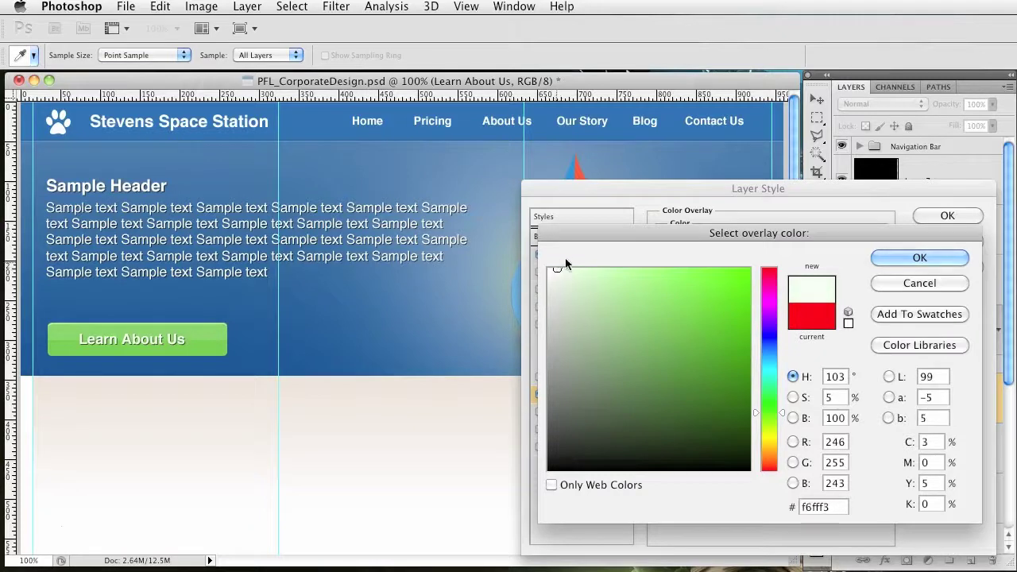
click(936, 256)
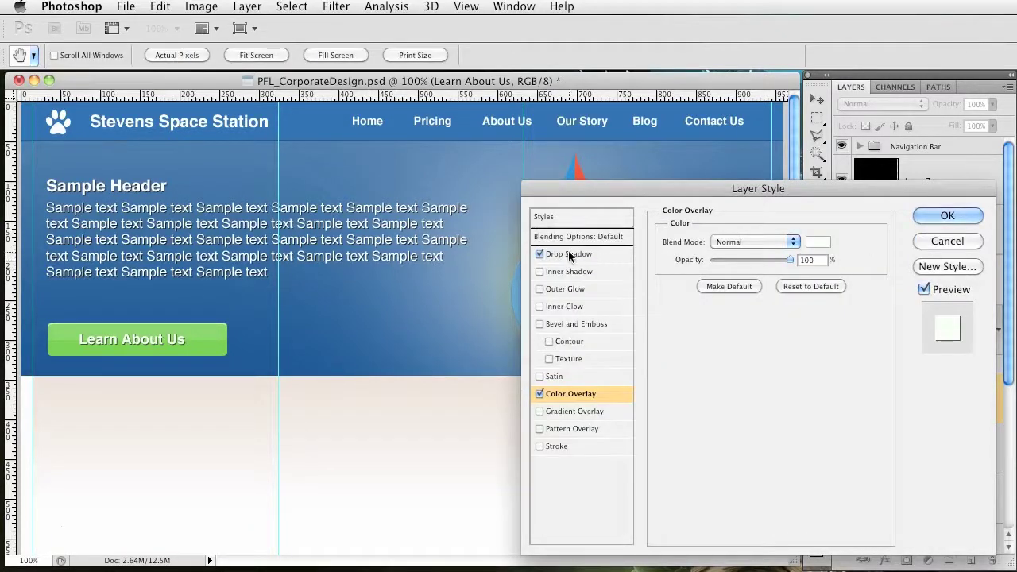
Set the drop shadow opacity to 40% and apply the text's layer styles
click(571, 255)
drag(734, 259, 742, 261)
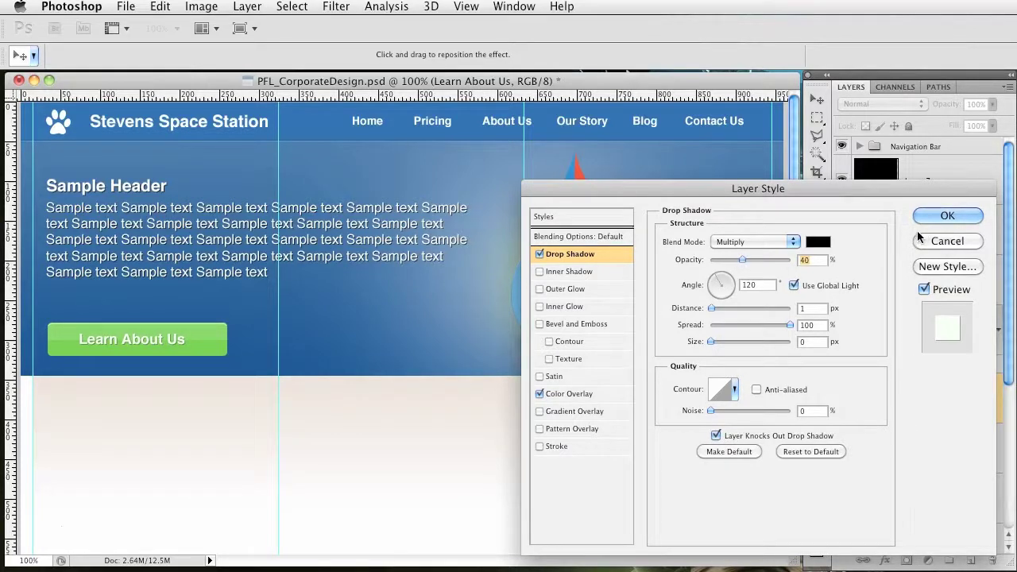
click(950, 217)
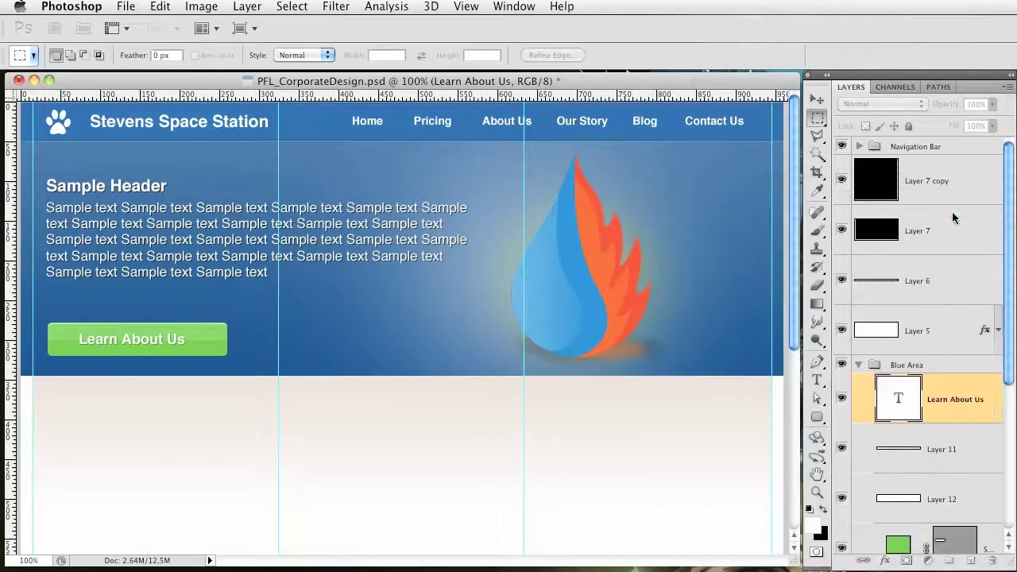
shift+click(986, 532)
Group the button layers as 'learn Btn' and duplicate the group to the right
key(super+g)
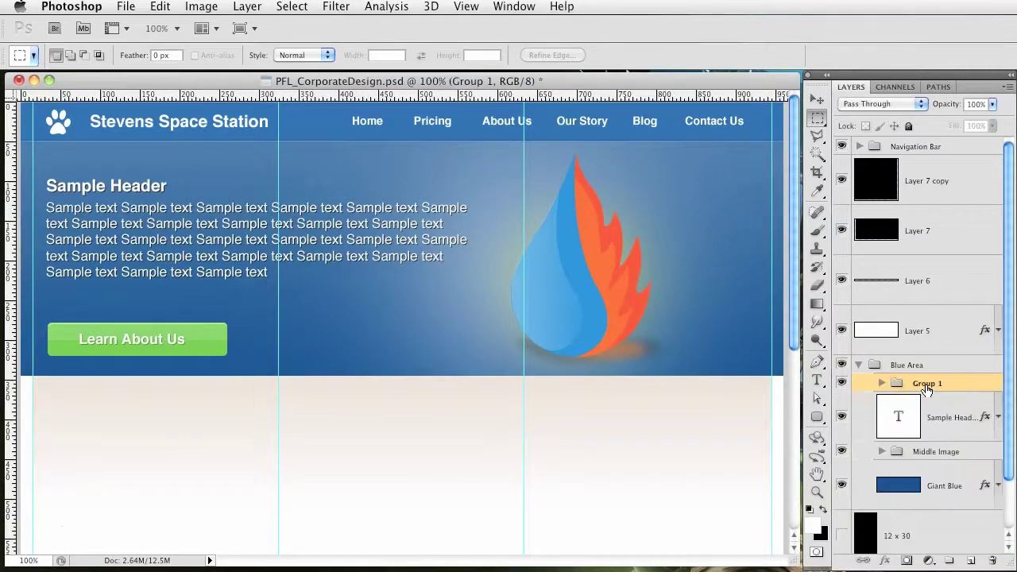
double_click(926, 387)
text(learn Btn)
key(Return)
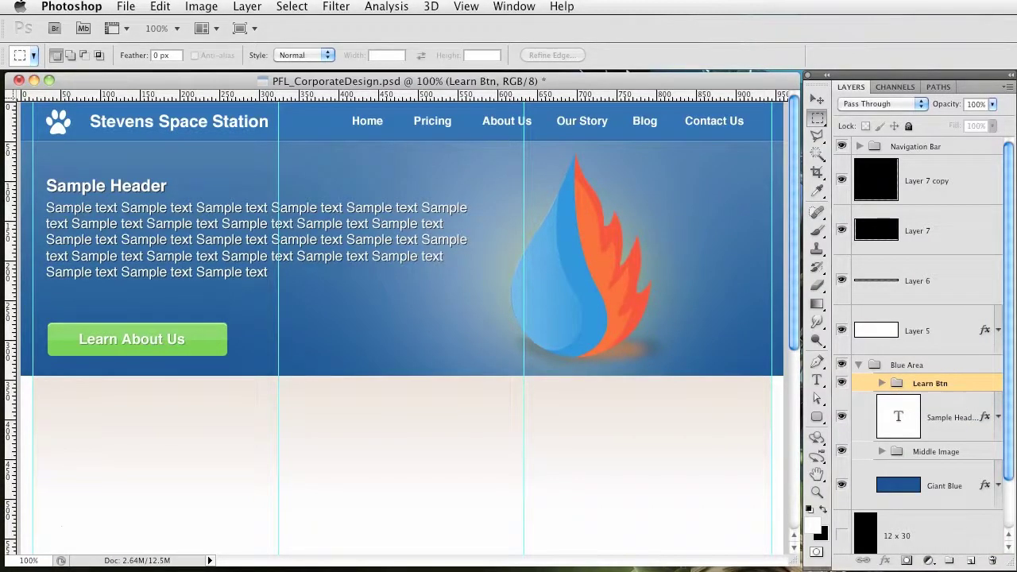
click(817, 99)
drag(238, 306, 392, 308)
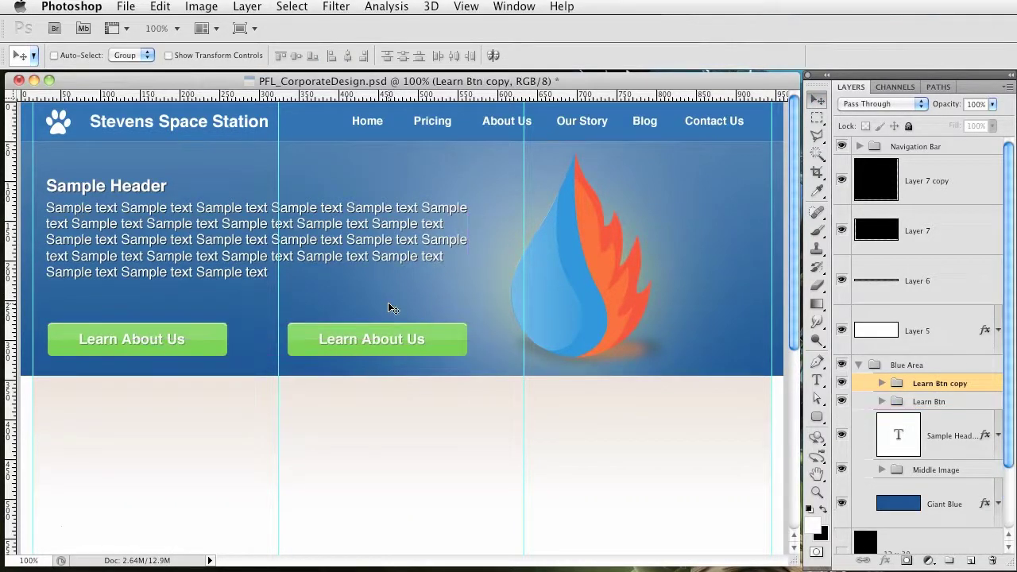
Recolour the copied button's Shape 2 fill to dark golden orange ca8706
click(881, 383)
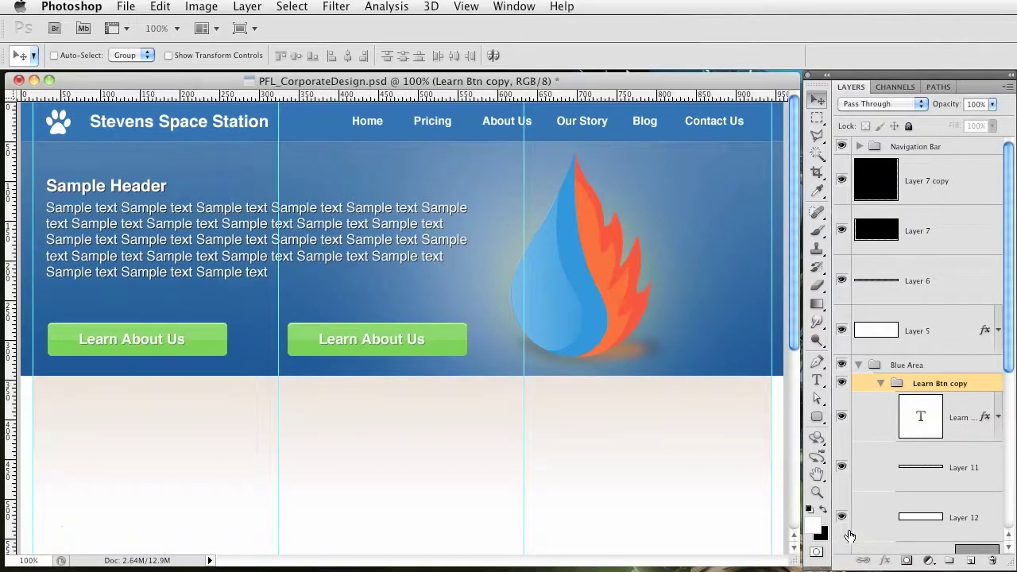
scroll(902, 520, down, 3)
double_click(920, 513)
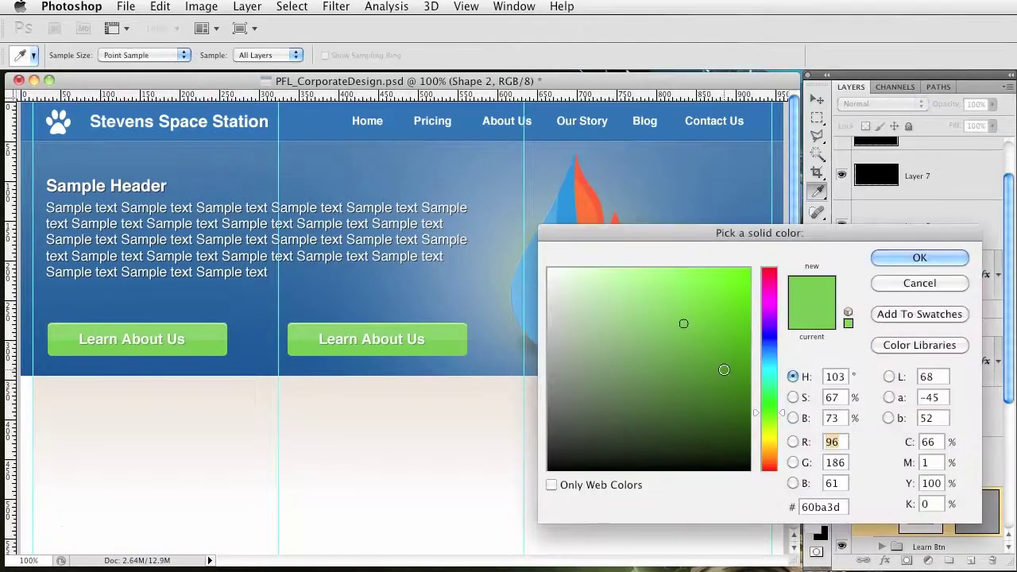
click(768, 456)
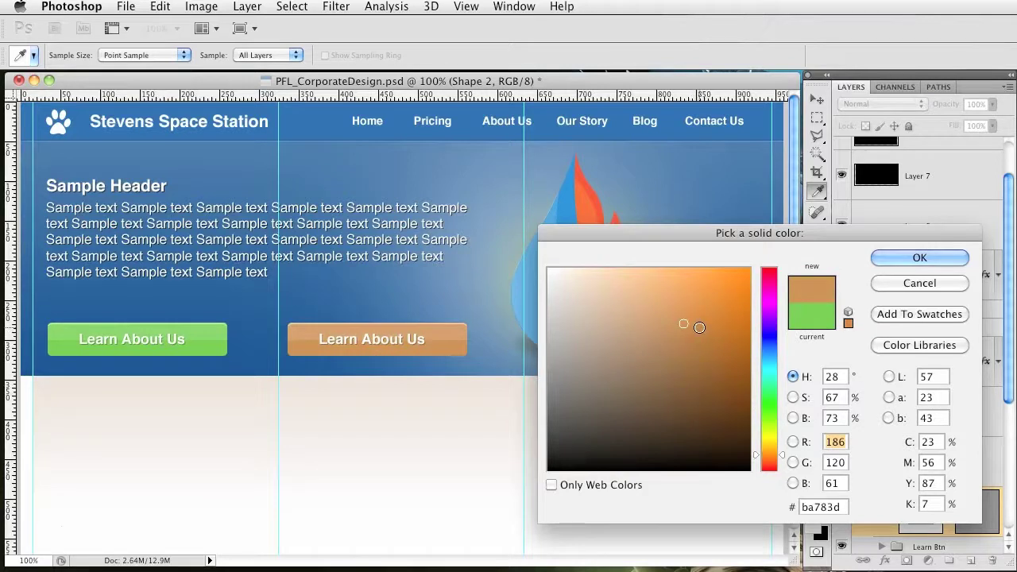
click(699, 328)
click(723, 349)
mouse_move(768, 459)
mouse_down()
mouse_move(783, 443)
mouse_move(784, 452)
mouse_up()
mouse_move(674, 347)
mouse_down()
mouse_move(683, 302)
mouse_move(717, 279)
mouse_move(717, 368)
mouse_move(739, 284)
mouse_up()
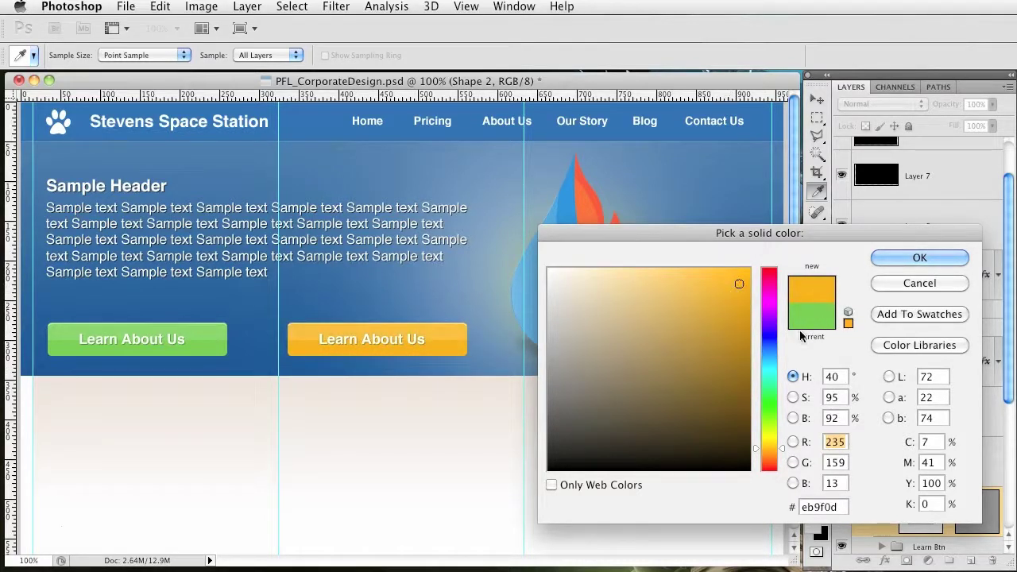
click(743, 310)
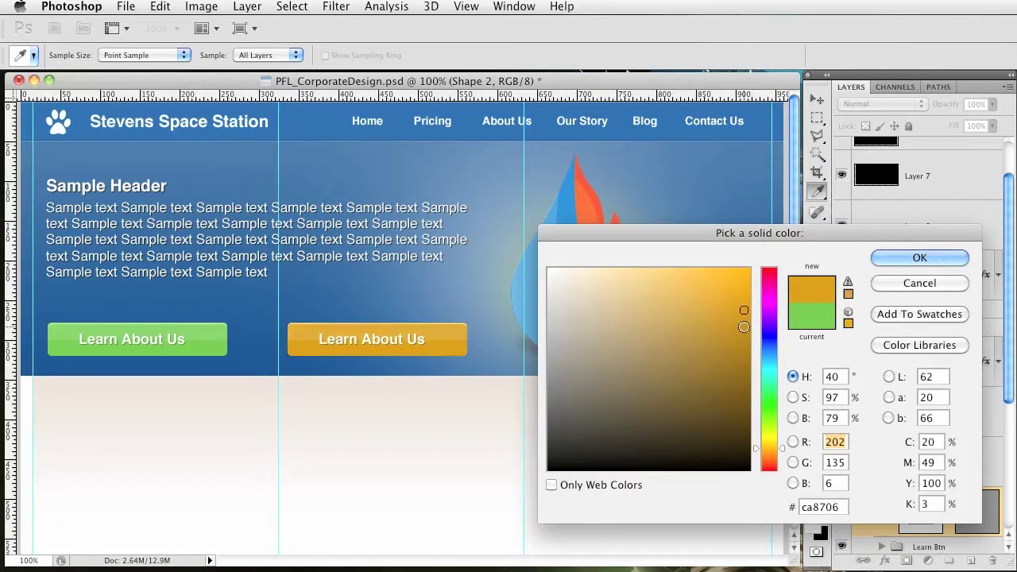
click(920, 259)
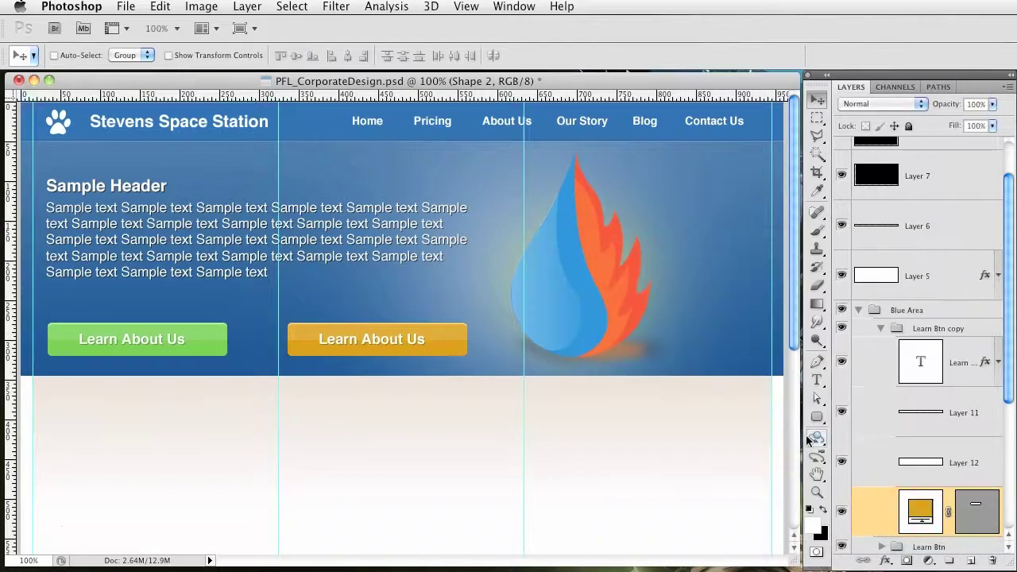
Change the orange button's label text to 'Directions To Us'
click(817, 380)
click(358, 340)
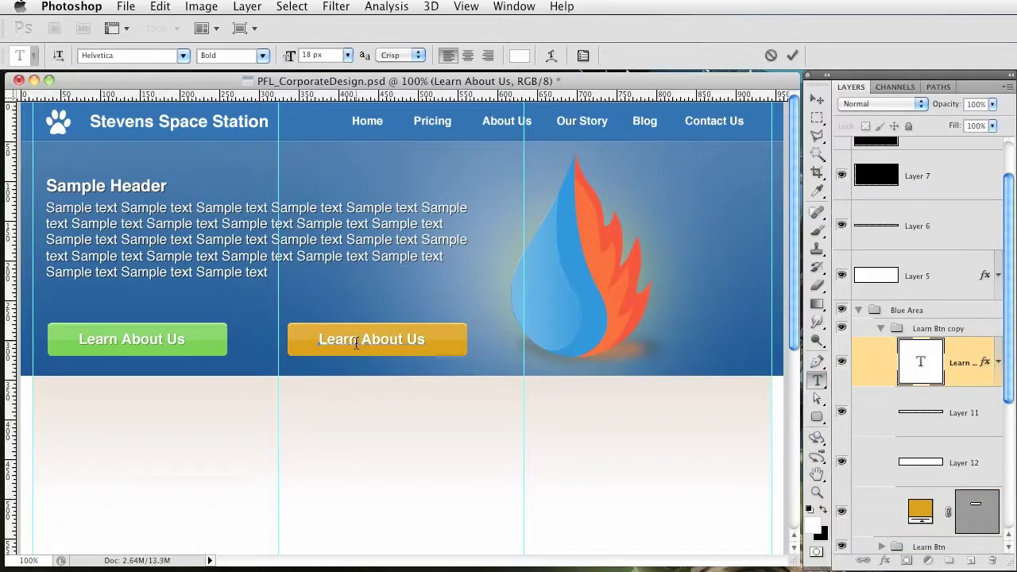
drag(358, 340, 313, 341)
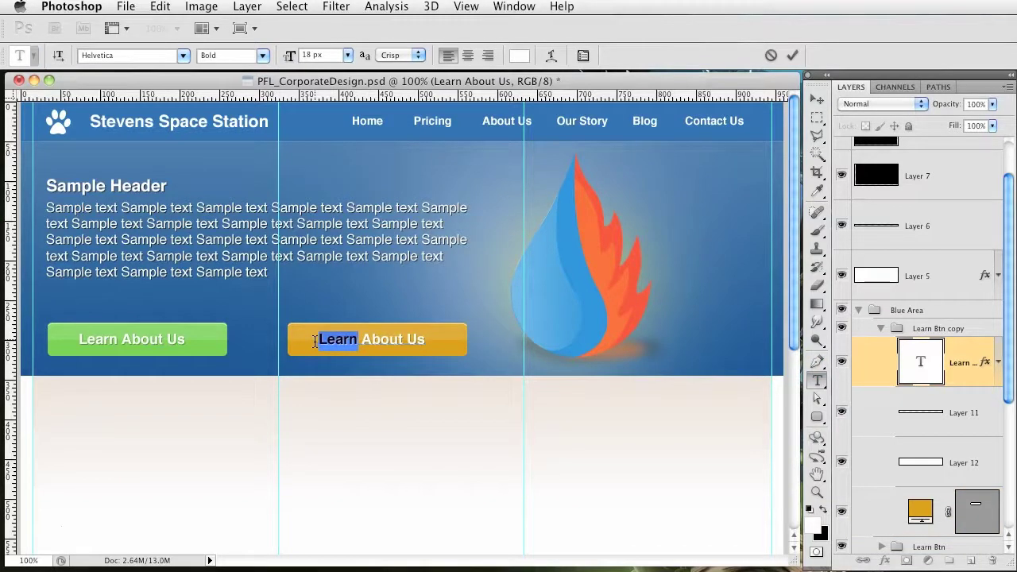
key(Delete)
key(Delete)
key(Delete)
key(Delete)
key(Delete)
key(Delete)
key(Delete)
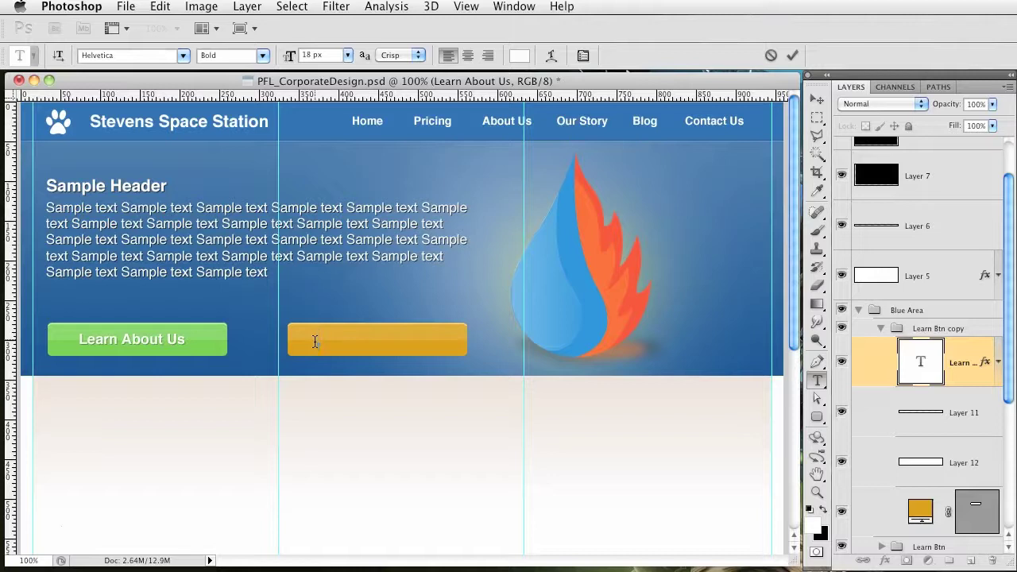
text(Directions To Us)
key(ctrl+Return)
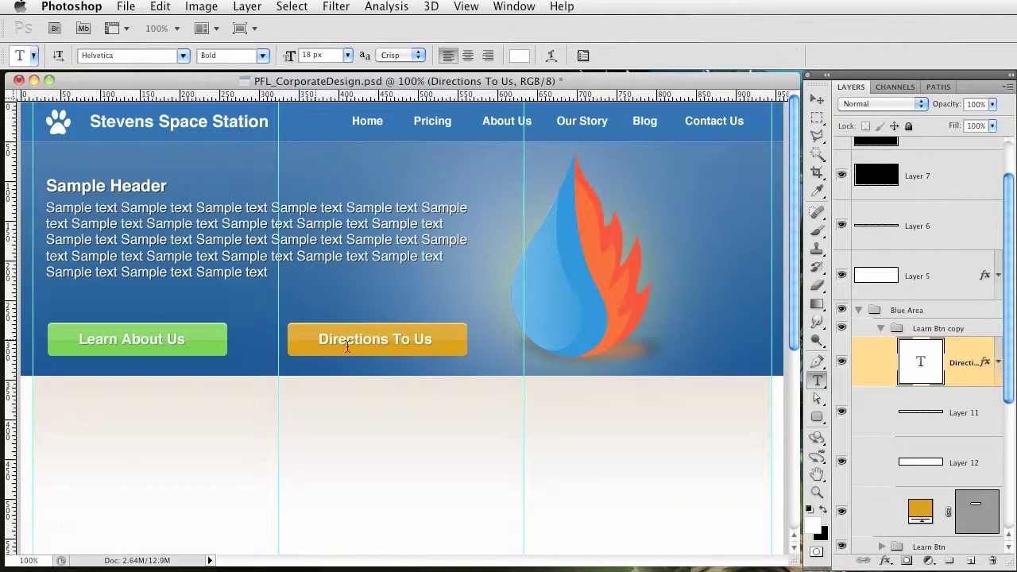
Rename the copied button group to Directions Btn
click(817, 99)
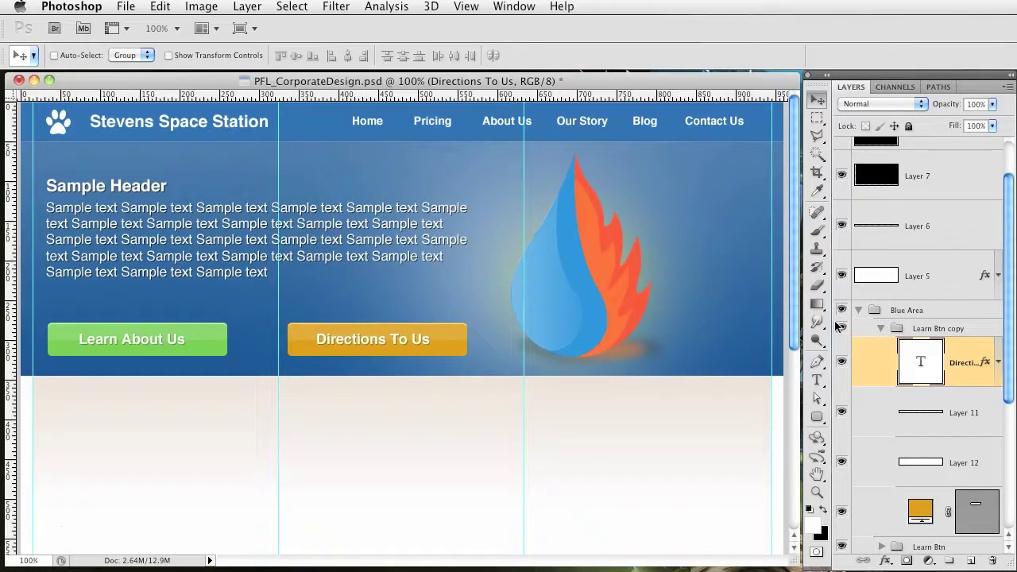
click(879, 328)
text(Du)
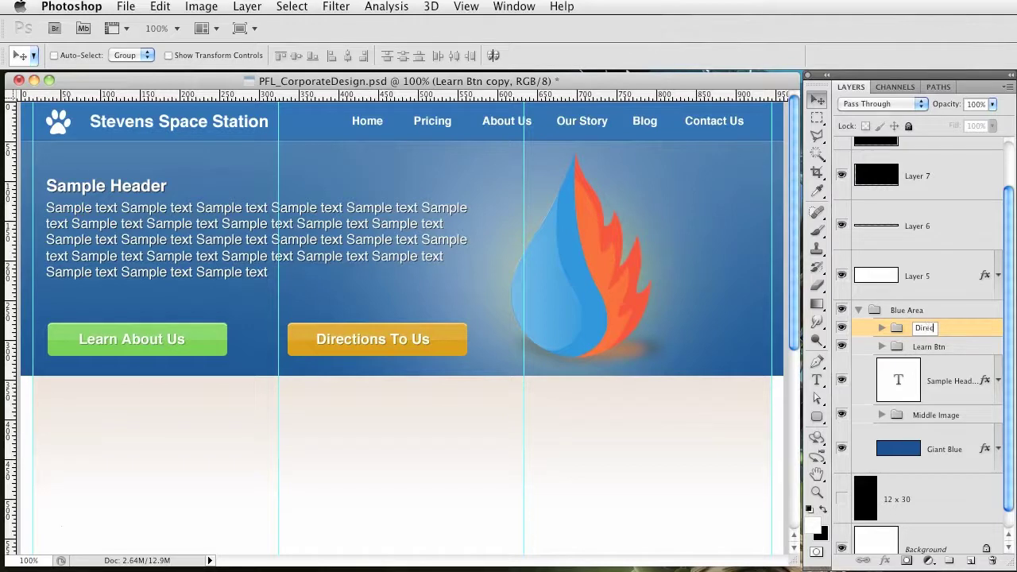
text(rectons Btn)
key(Return)
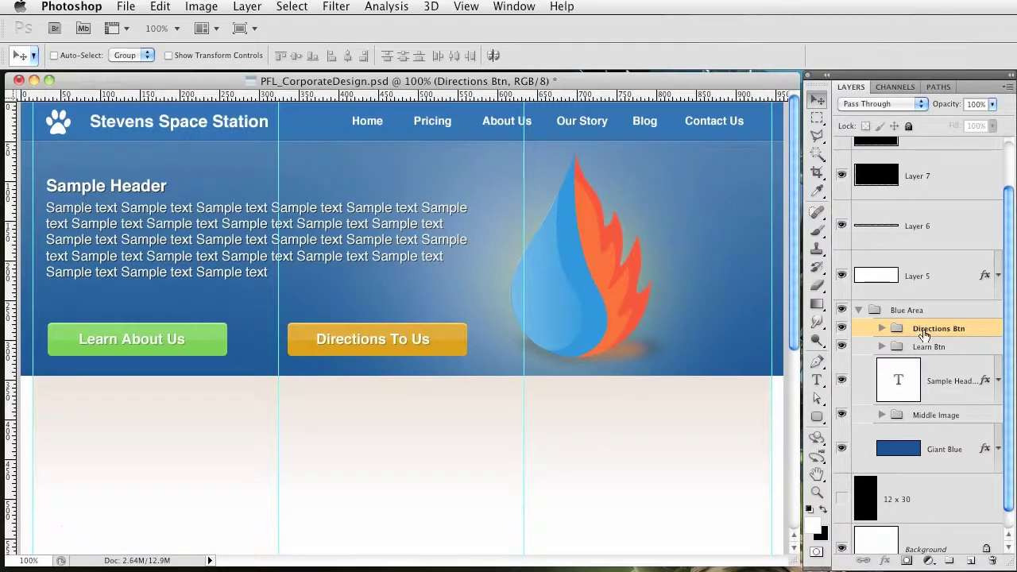
click(959, 437)
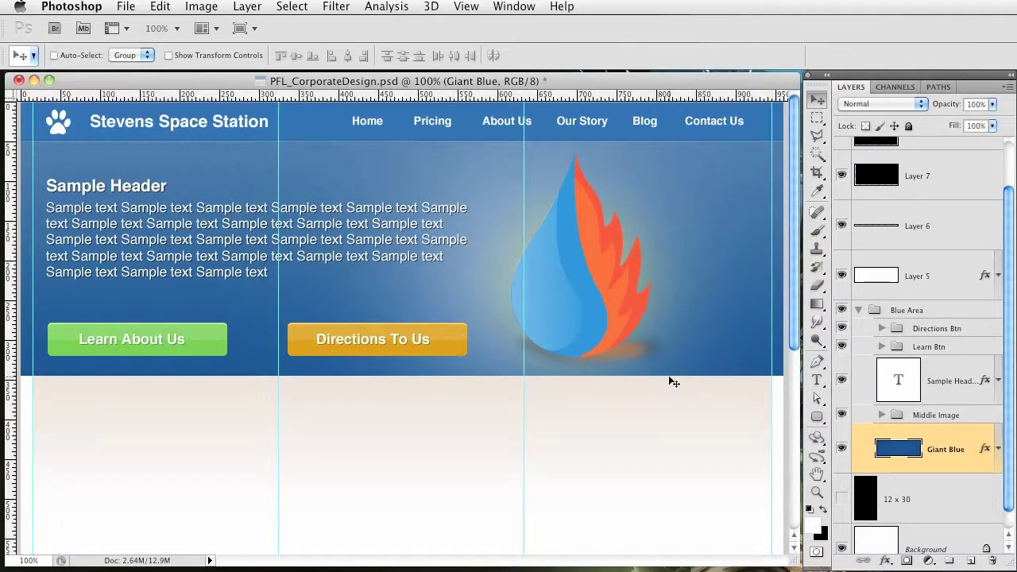
Draw a dark 1 px pencil line along the hero's bottom edge on Layer 13 at 80% opacity
click(971, 560)
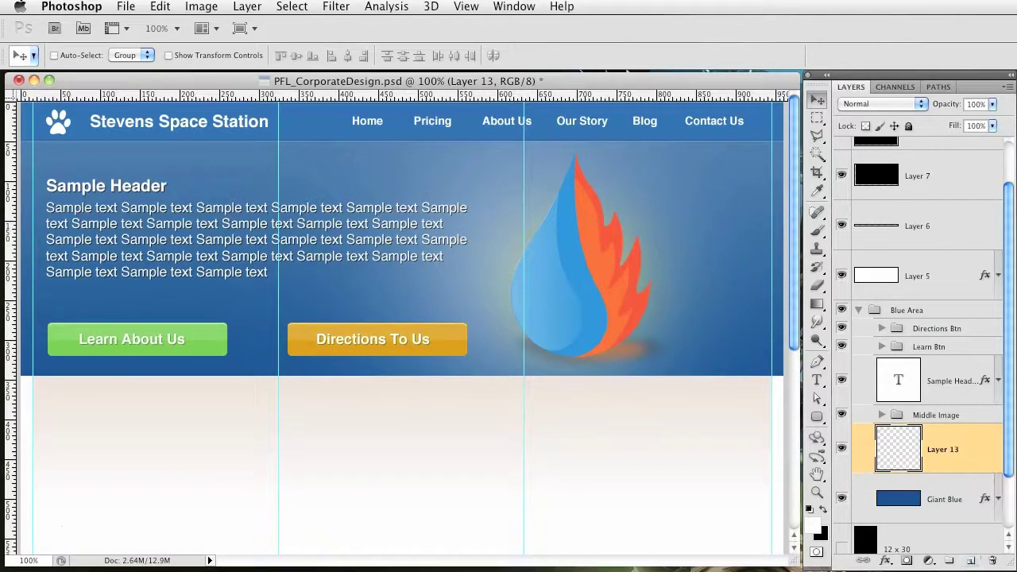
drag(817, 230, 882, 244)
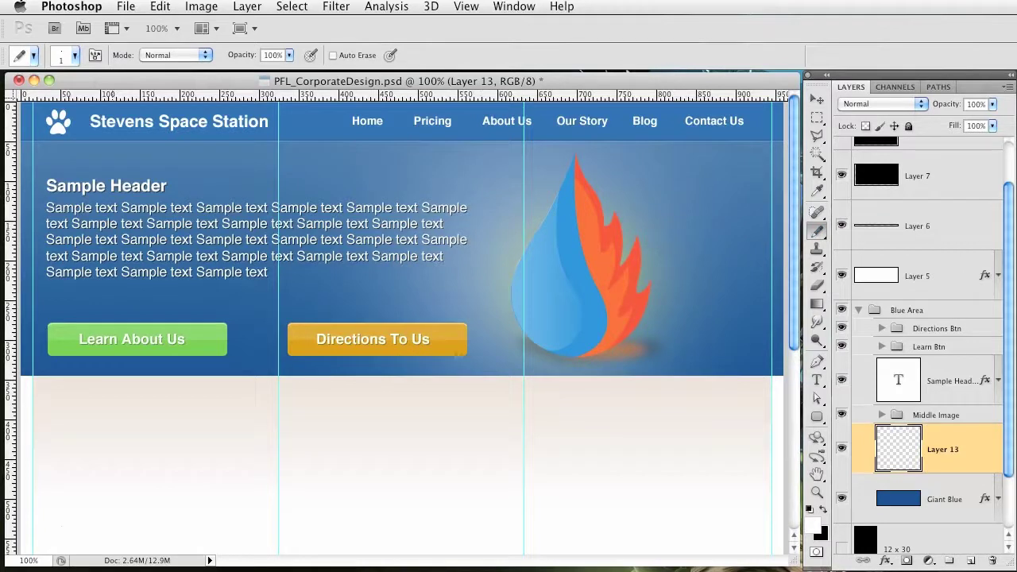
drag(21, 370, 769, 370)
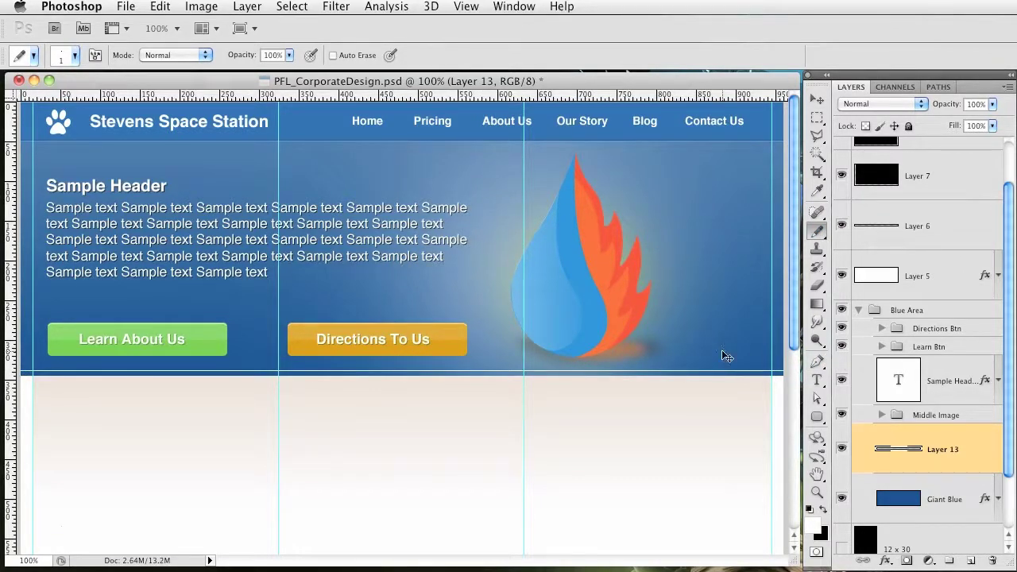
key(ctrl+i)
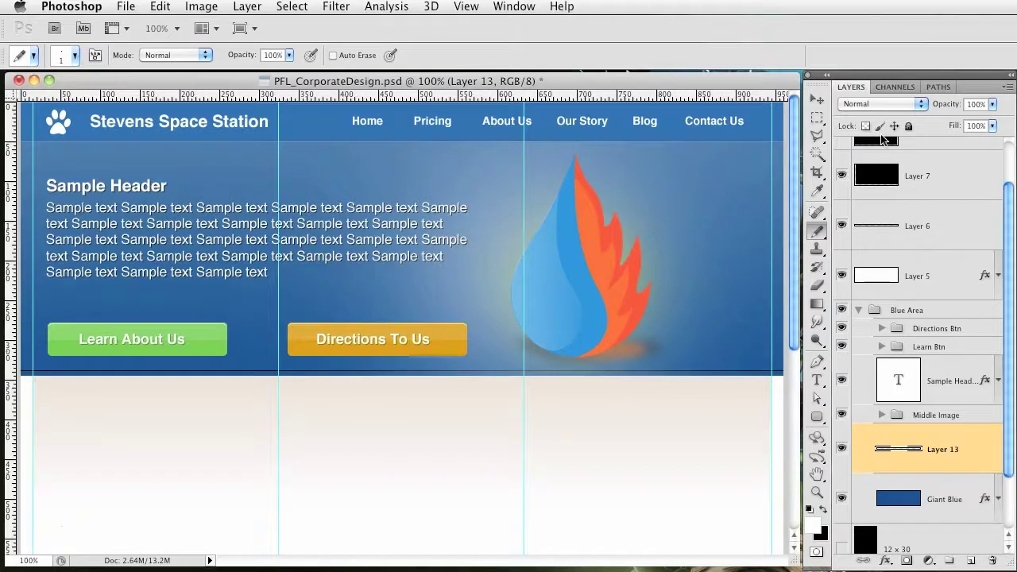
click(822, 97)
key(Down)
key(Down)
key(Down)
key(Down)
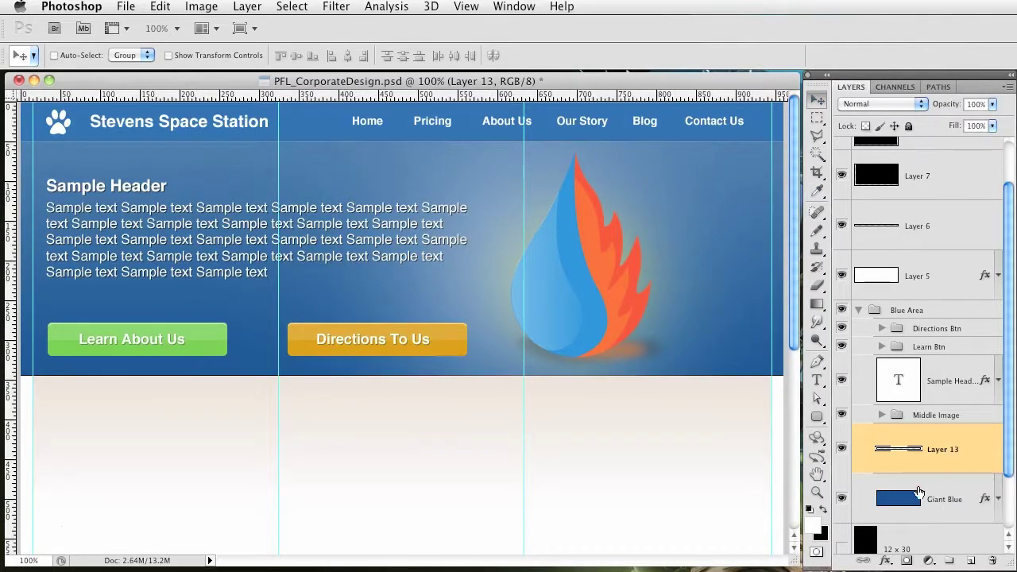
drag(961, 106, 938, 109)
drag(950, 110, 947, 110)
text(8)
click(944, 509)
Shift the Middle Image flame-drop logo further right and save the document
click(943, 422)
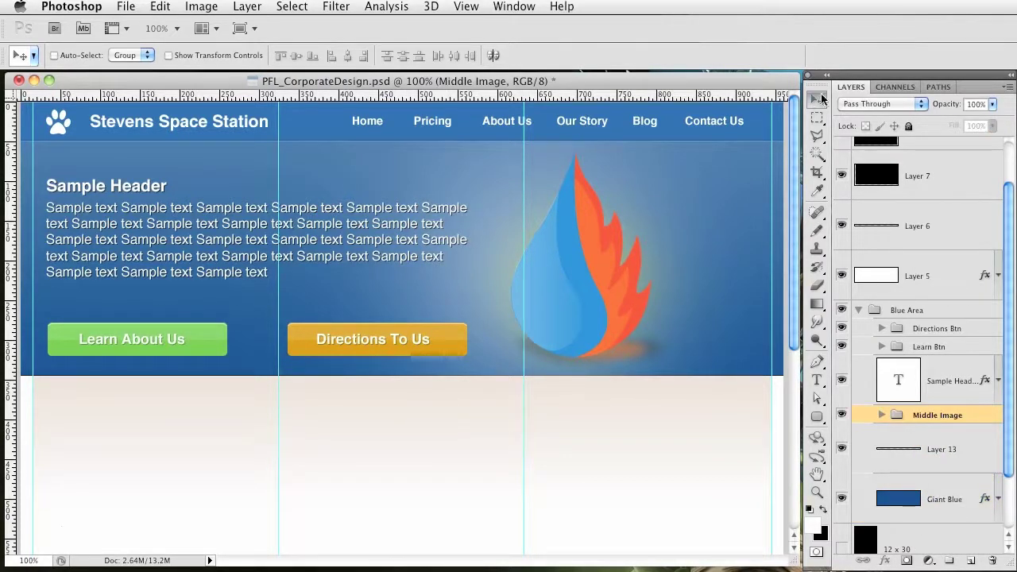
drag(618, 273, 682, 277)
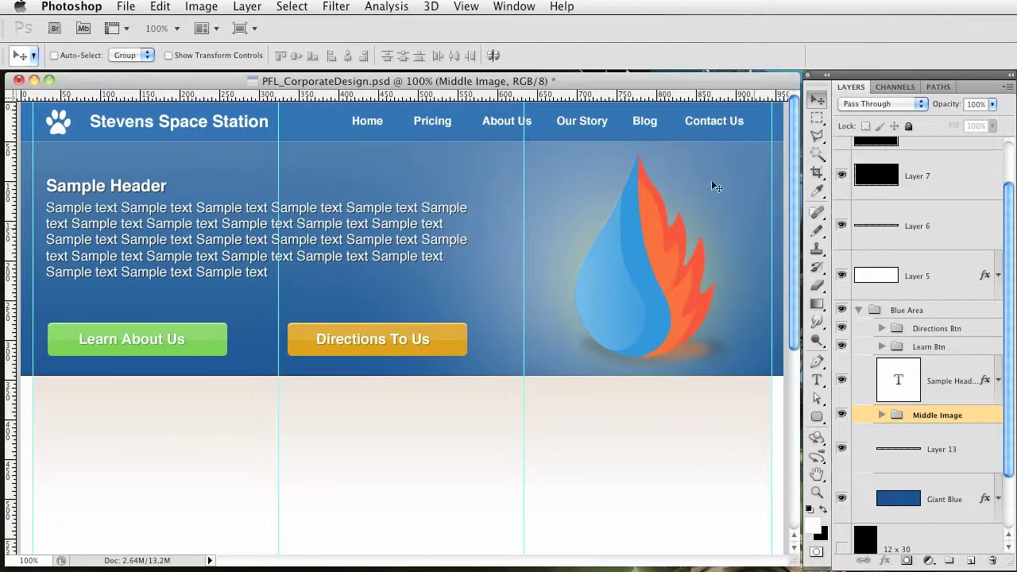
drag(599, 283, 607, 284)
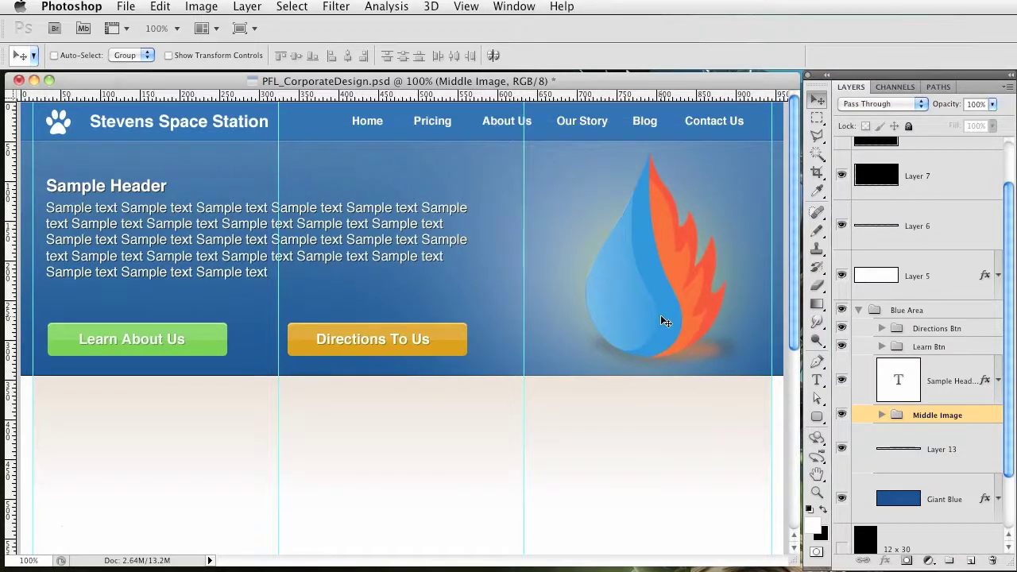
key(super+s)
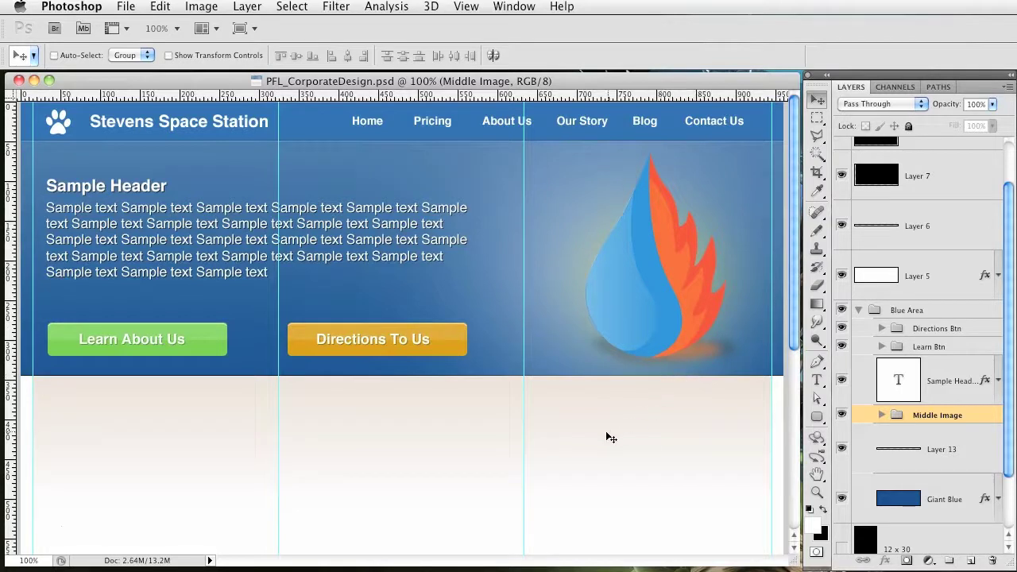
Pan up and down the page to check the hero and the band below it
drag(599, 453, 592, 325)
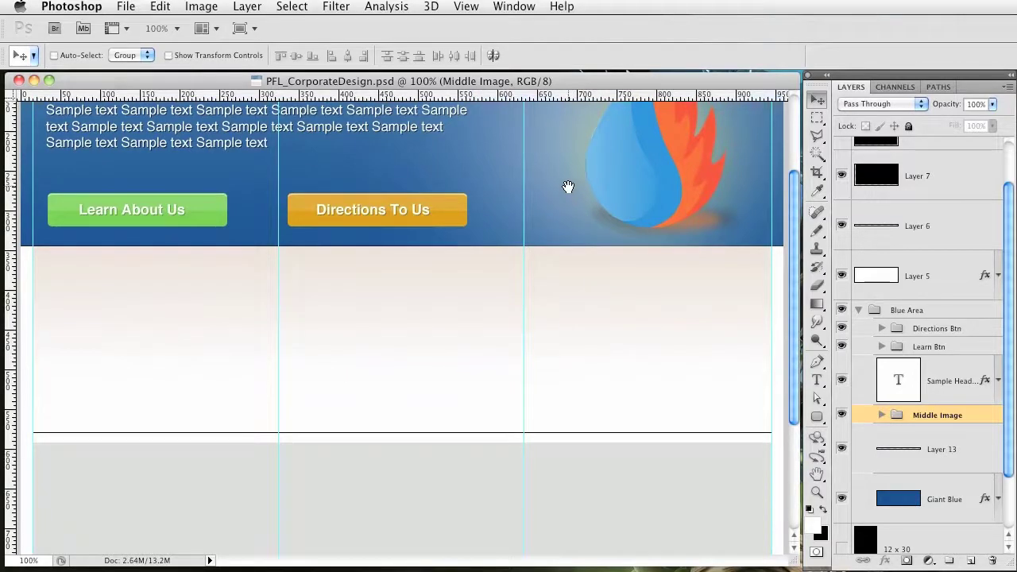
drag(554, 252, 551, 381)
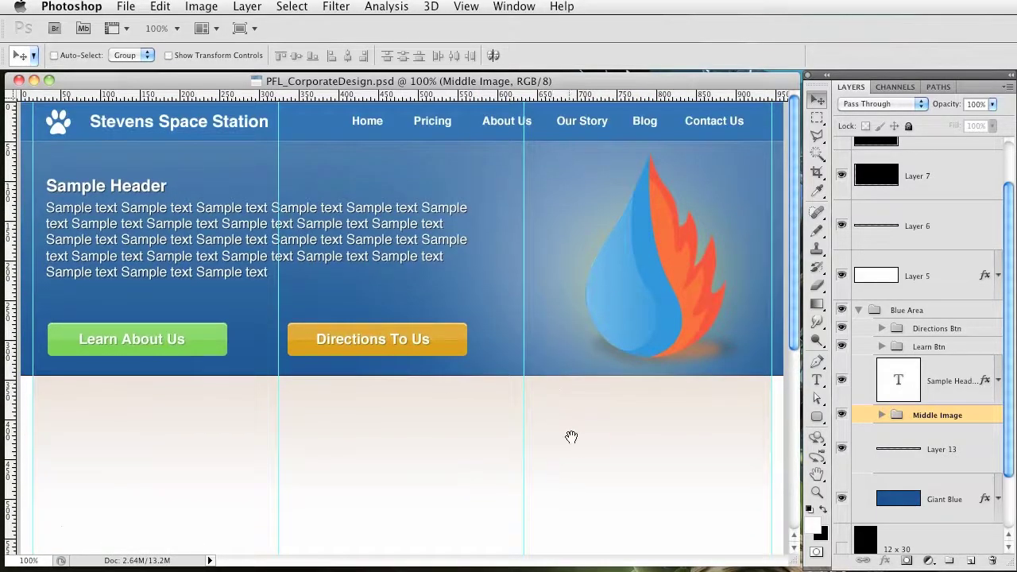
drag(569, 432, 557, 340)
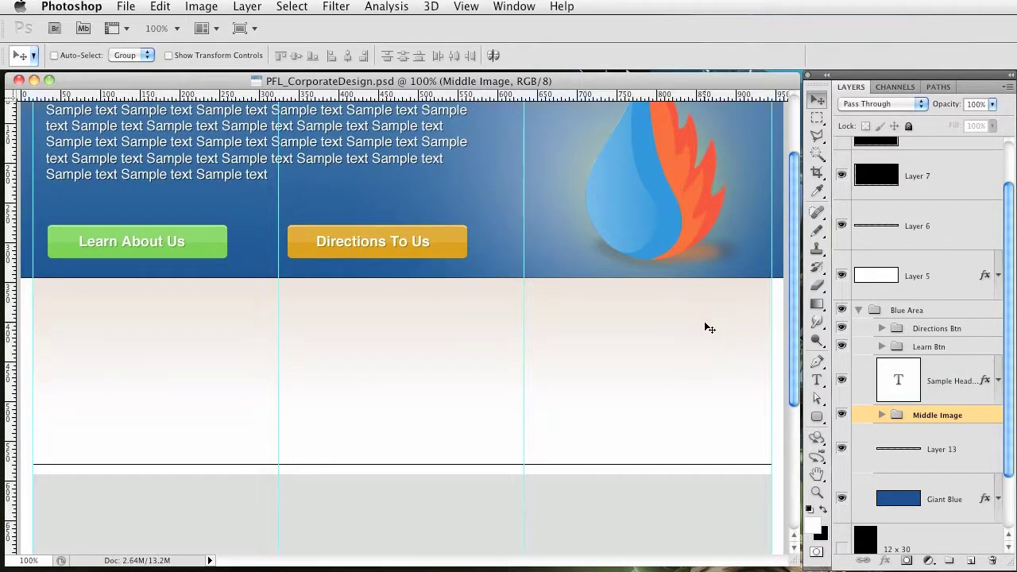
drag(593, 222, 595, 379)
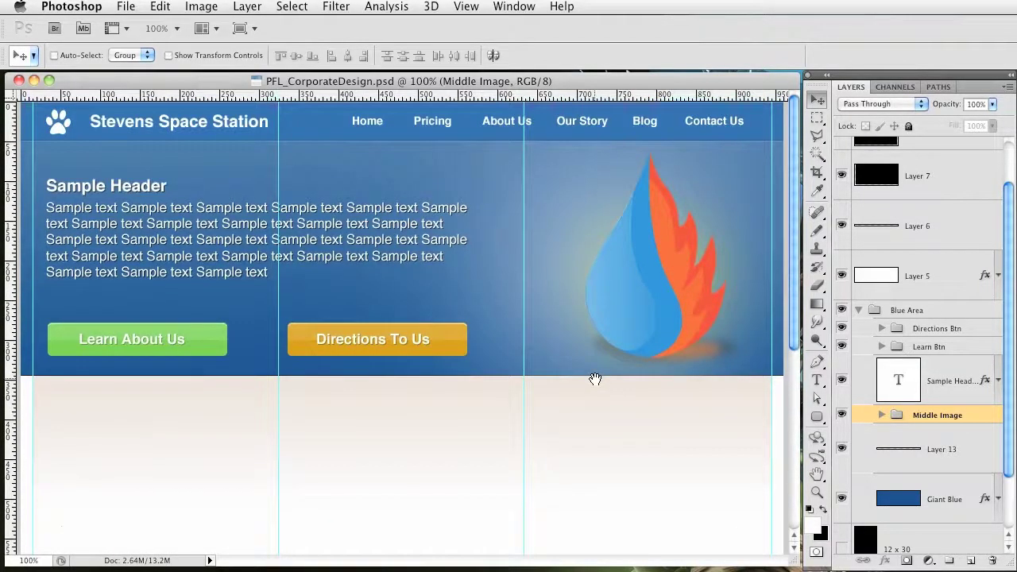